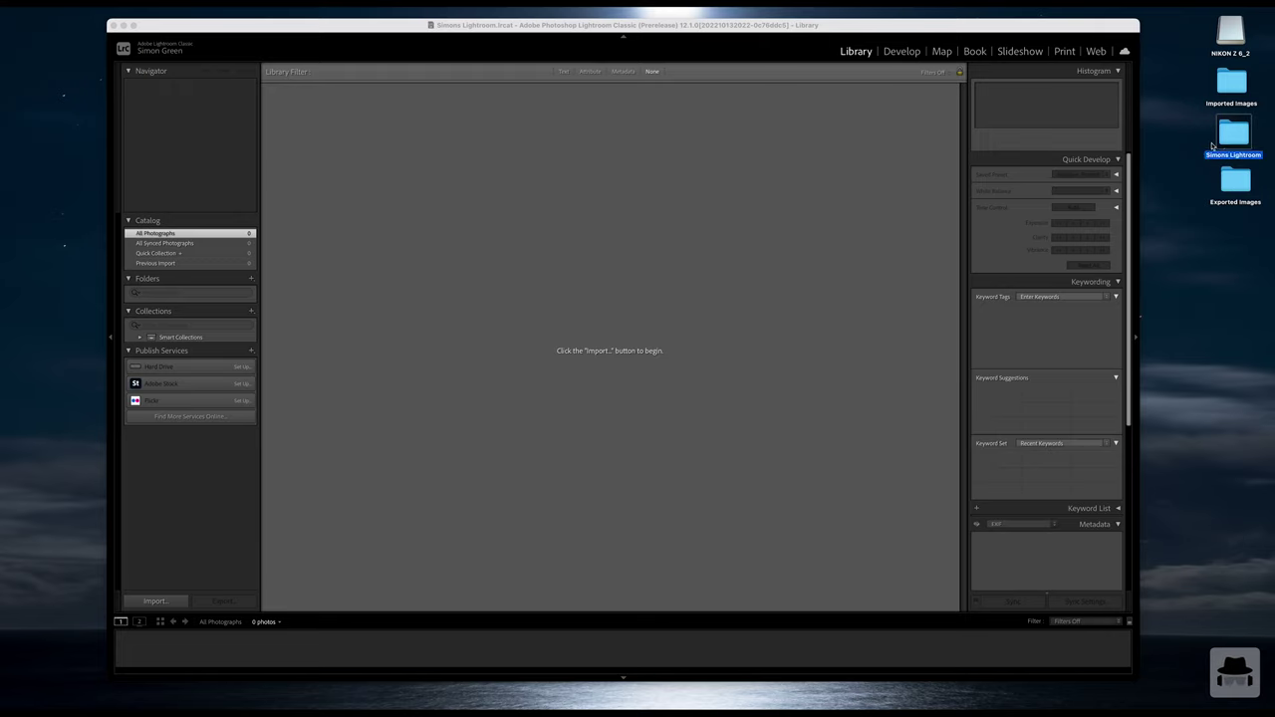
# - Open the Lightroom catalog folder on the desktop and show its files as a list
pyautogui.doubleClick(1215, 145)
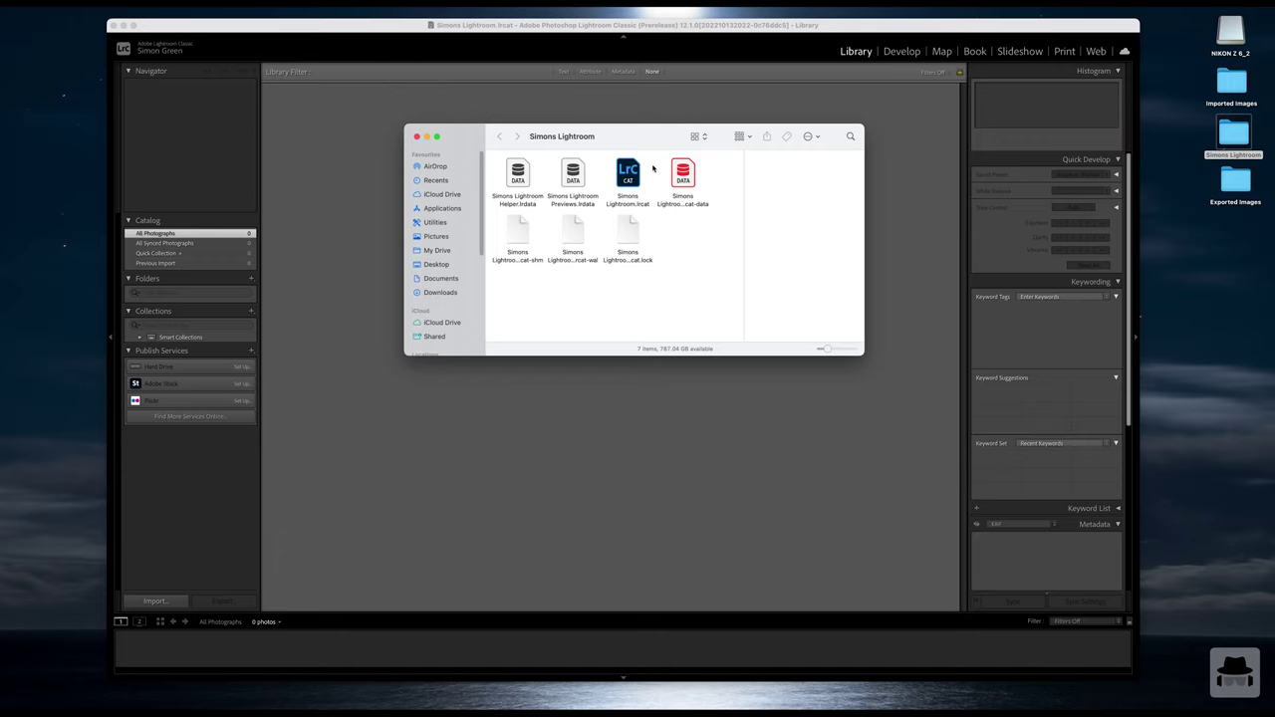
pyautogui.moveTo(607, 133); pyautogui.dragTo(614, 176)
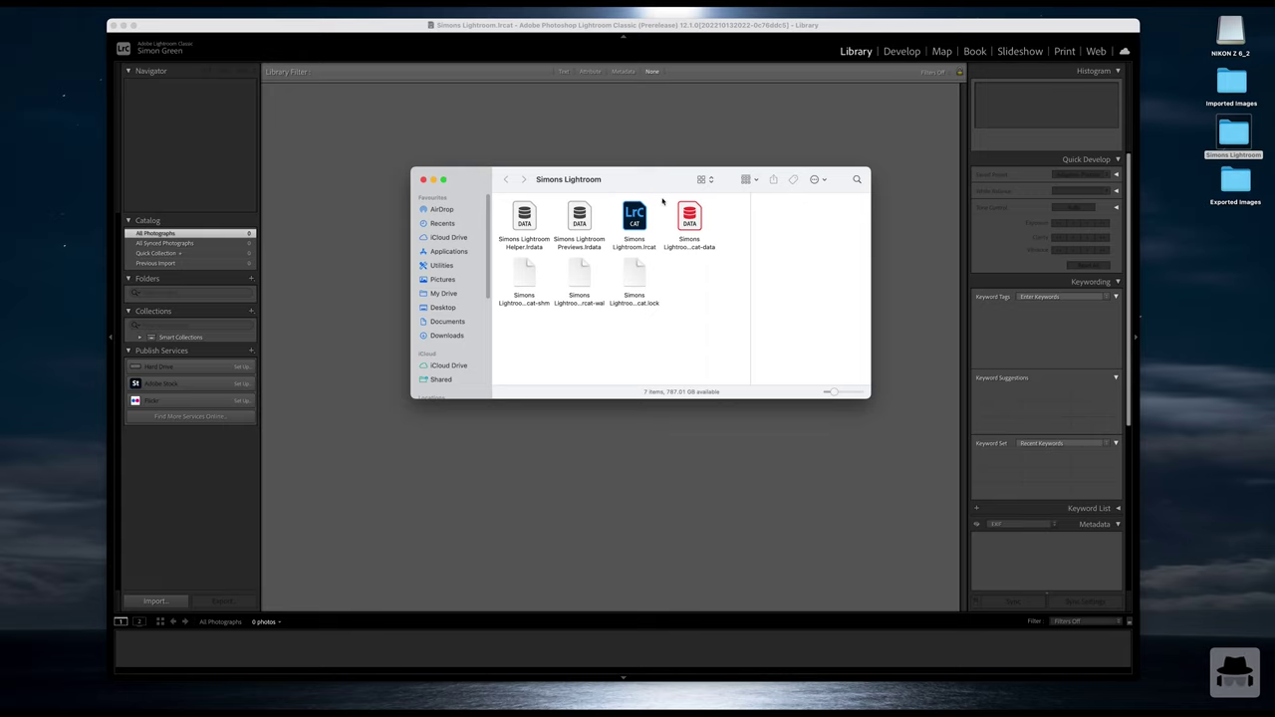
pyautogui.click(711, 184)
pyautogui.click(717, 203)
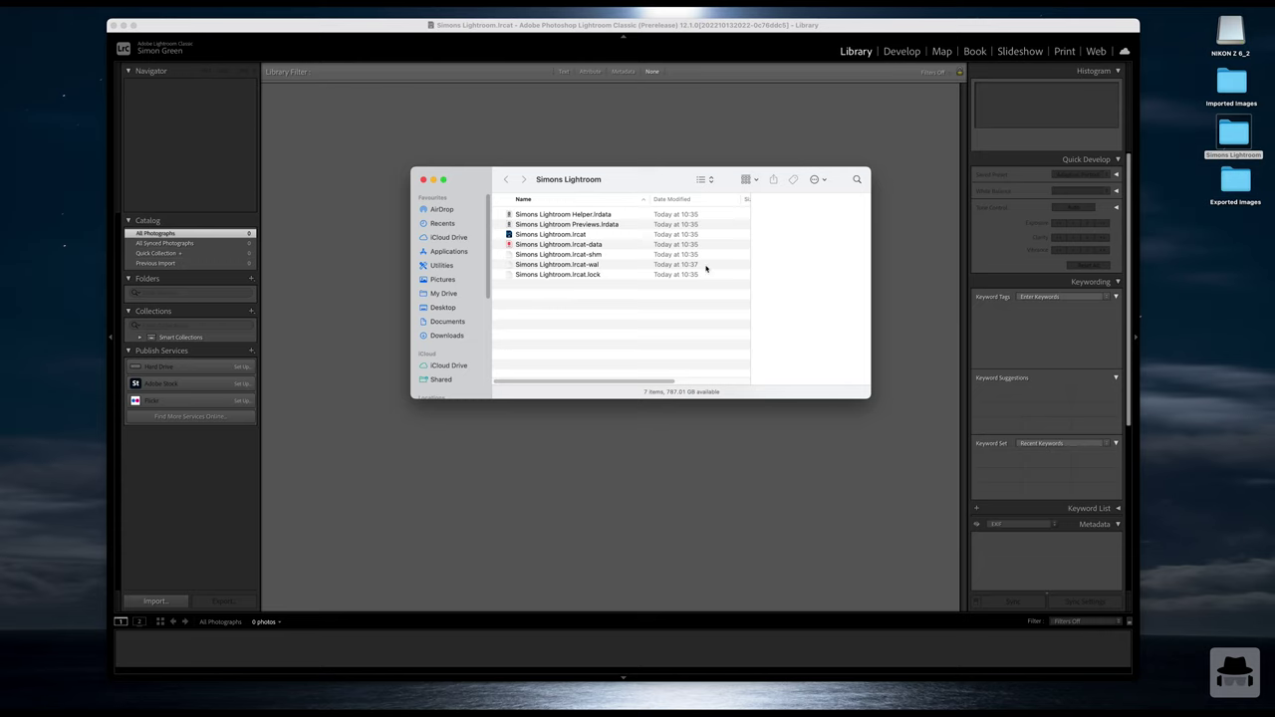
pyautogui.moveTo(667, 378); pyautogui.dragTo(606, 380)
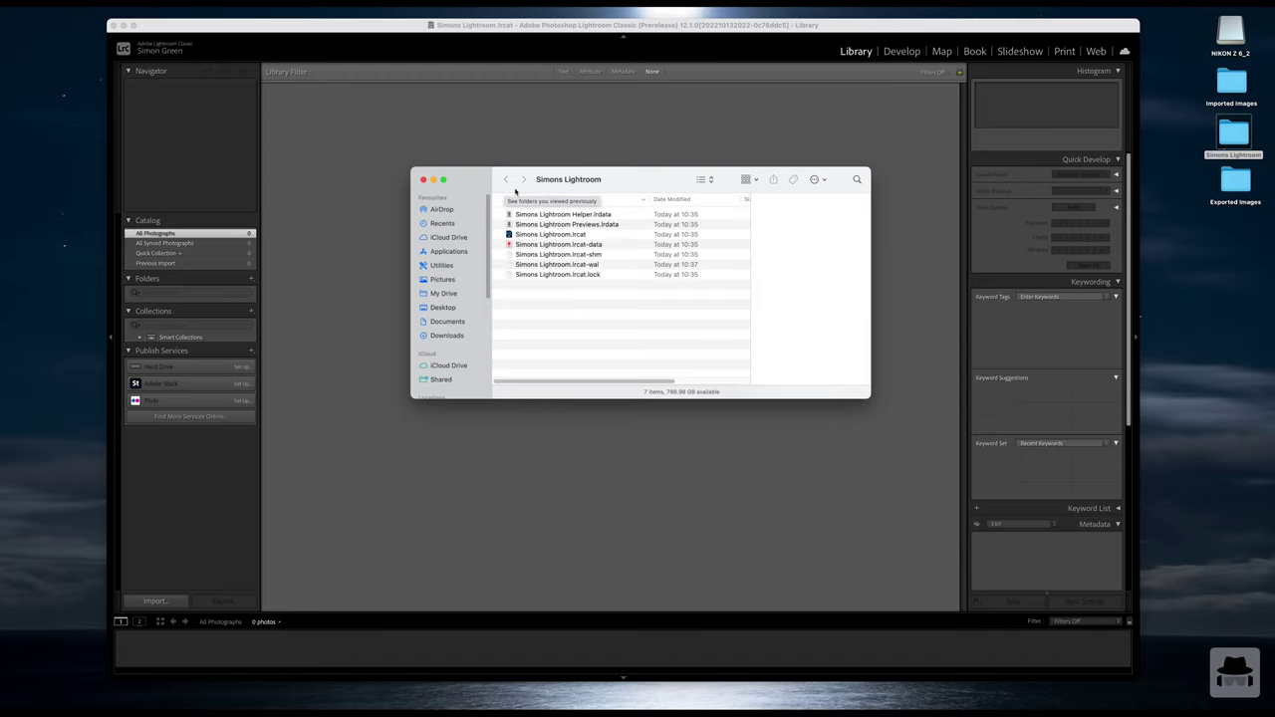
# - Look at the contents of the Pictures folder, return to the catalog folder and close the file window
pyautogui.moveTo(515, 191); pyautogui.dragTo(519, 145)
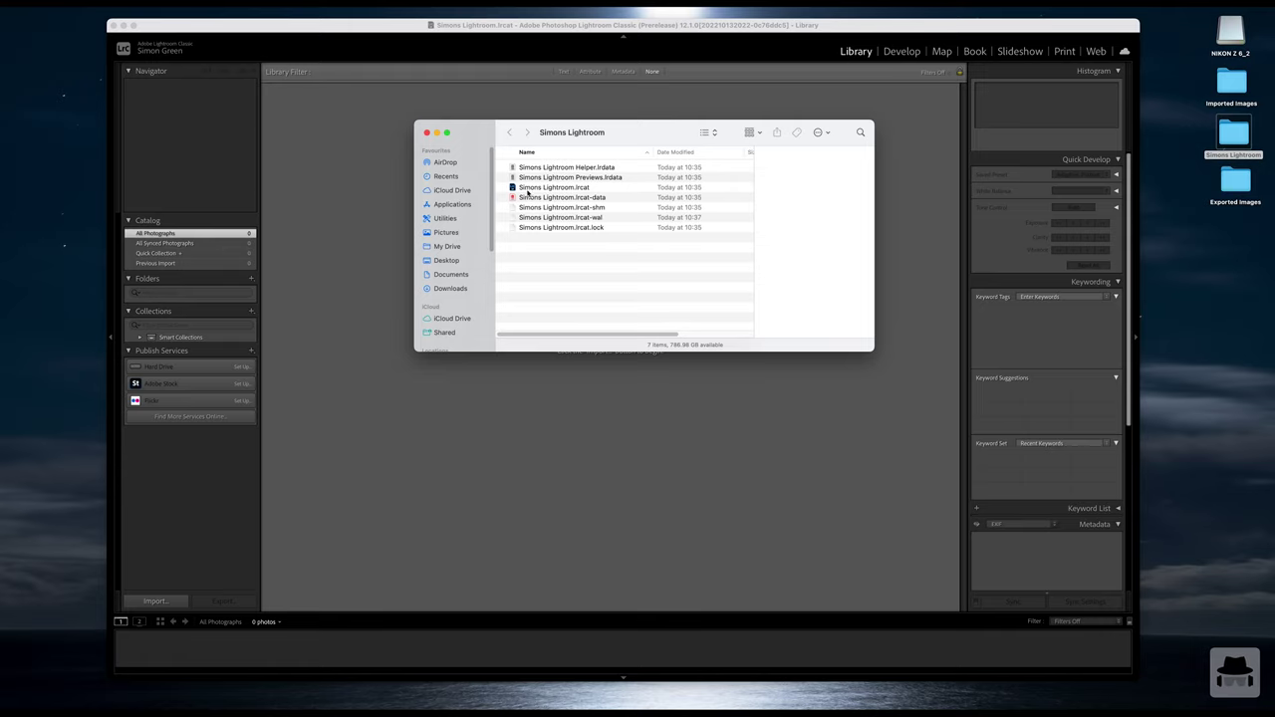
pyautogui.click(456, 236)
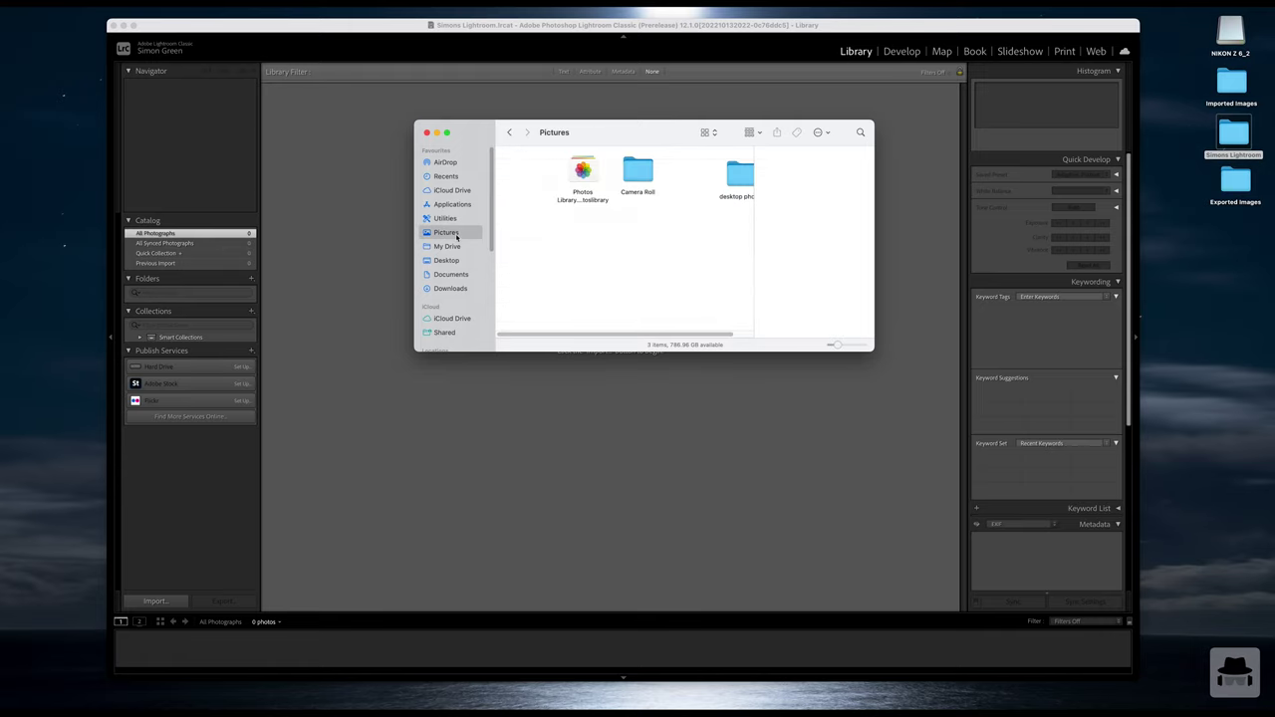
pyautogui.hscroll(2, 595, 339)
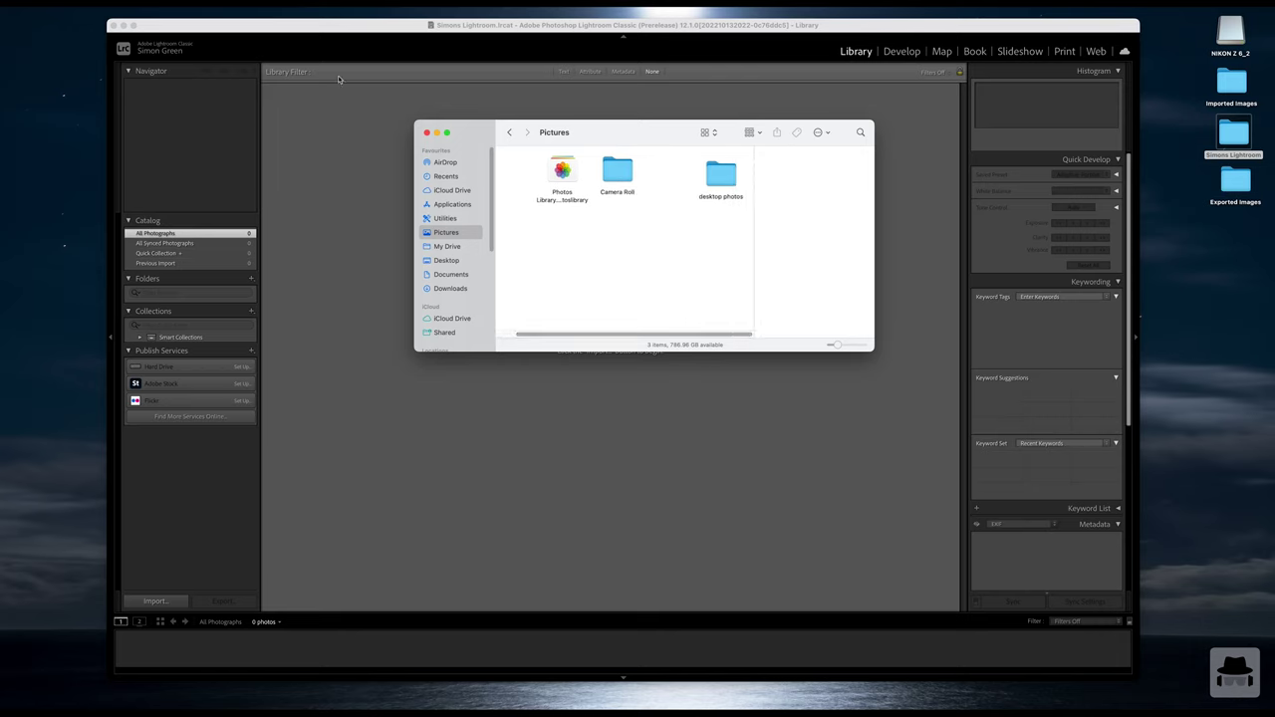
pyautogui.click(509, 132)
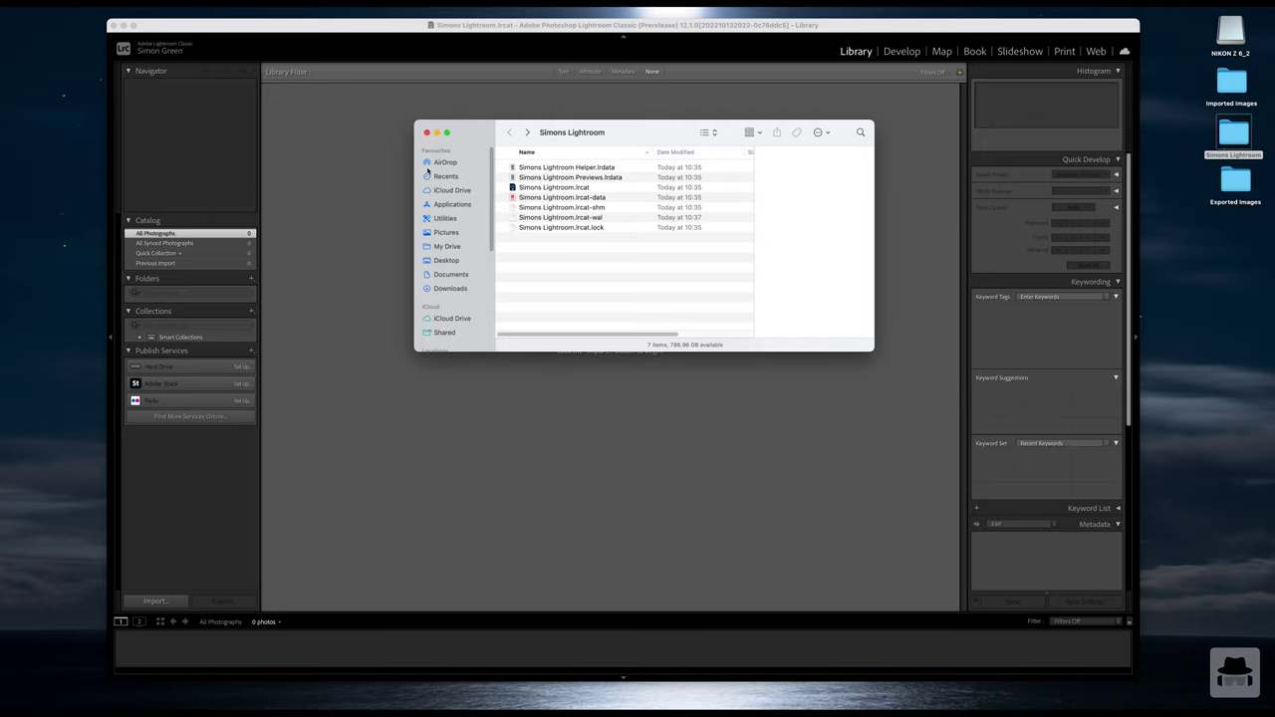
pyautogui.click(426, 133)
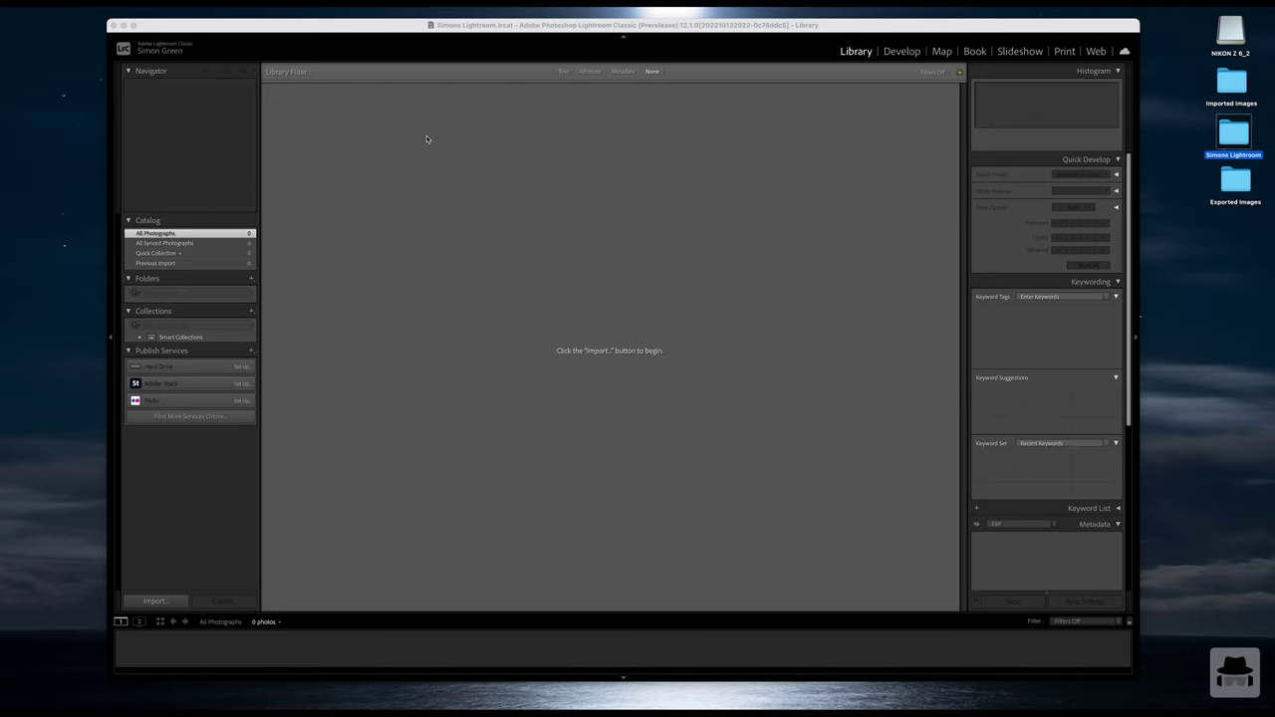
pyautogui.click(218, 36)
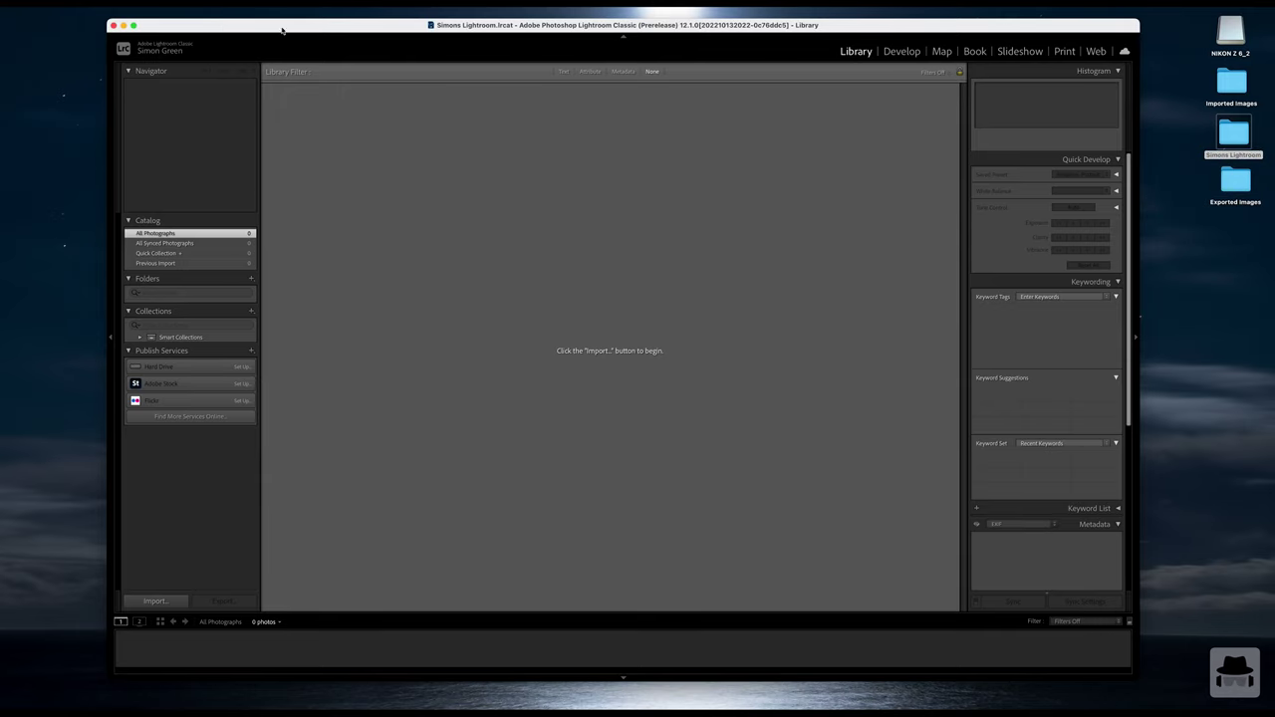
pyautogui.click(95, 3)
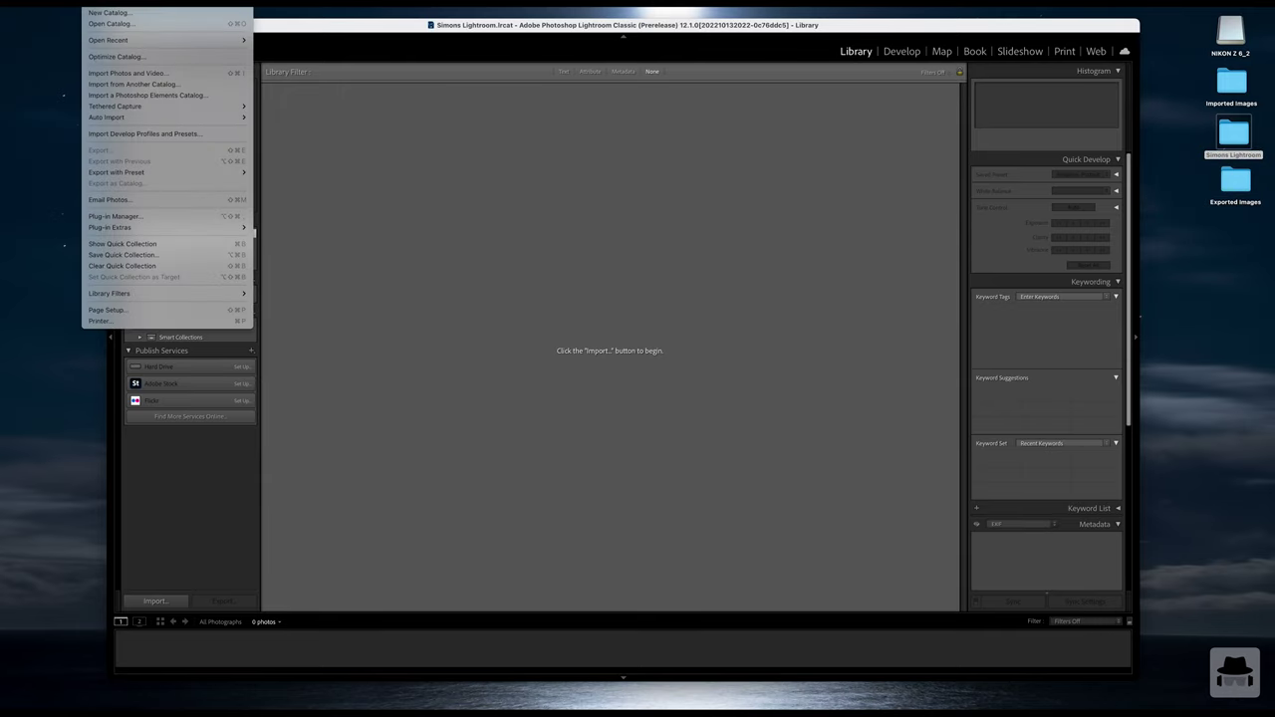
pyautogui.click(106, 12)
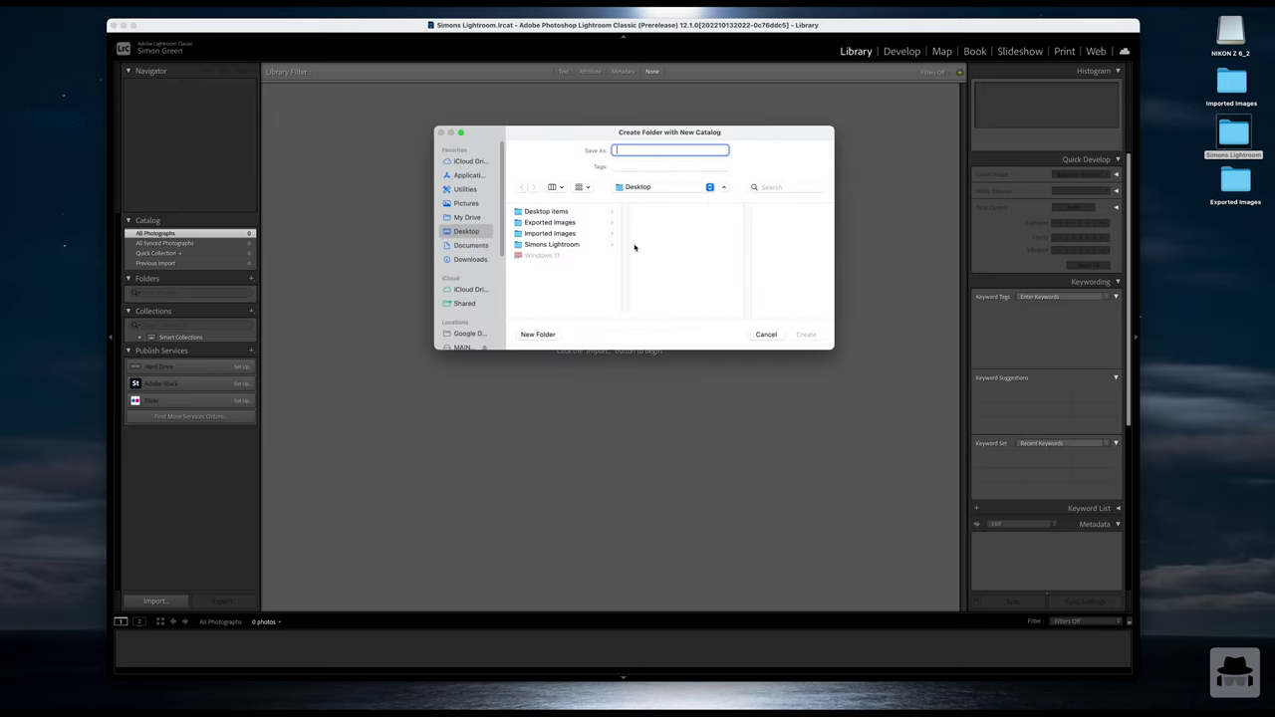
pyautogui.click(565, 244)
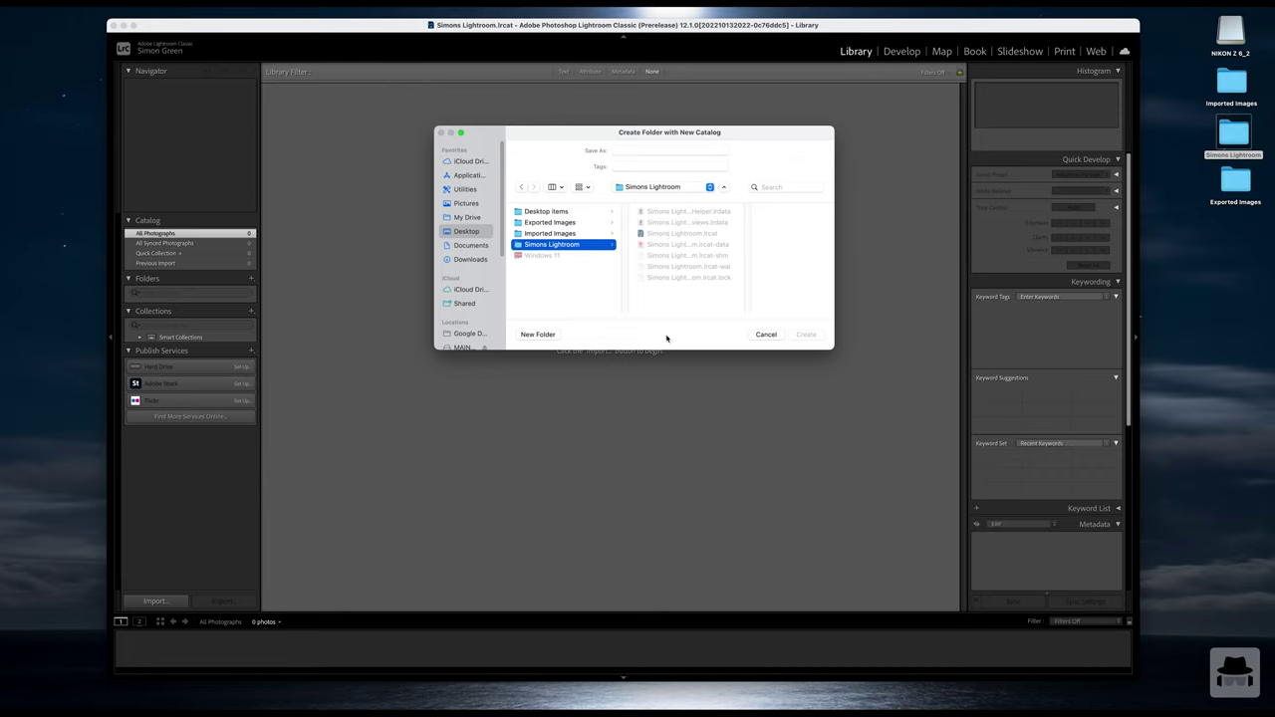
pyautogui.click(766, 335)
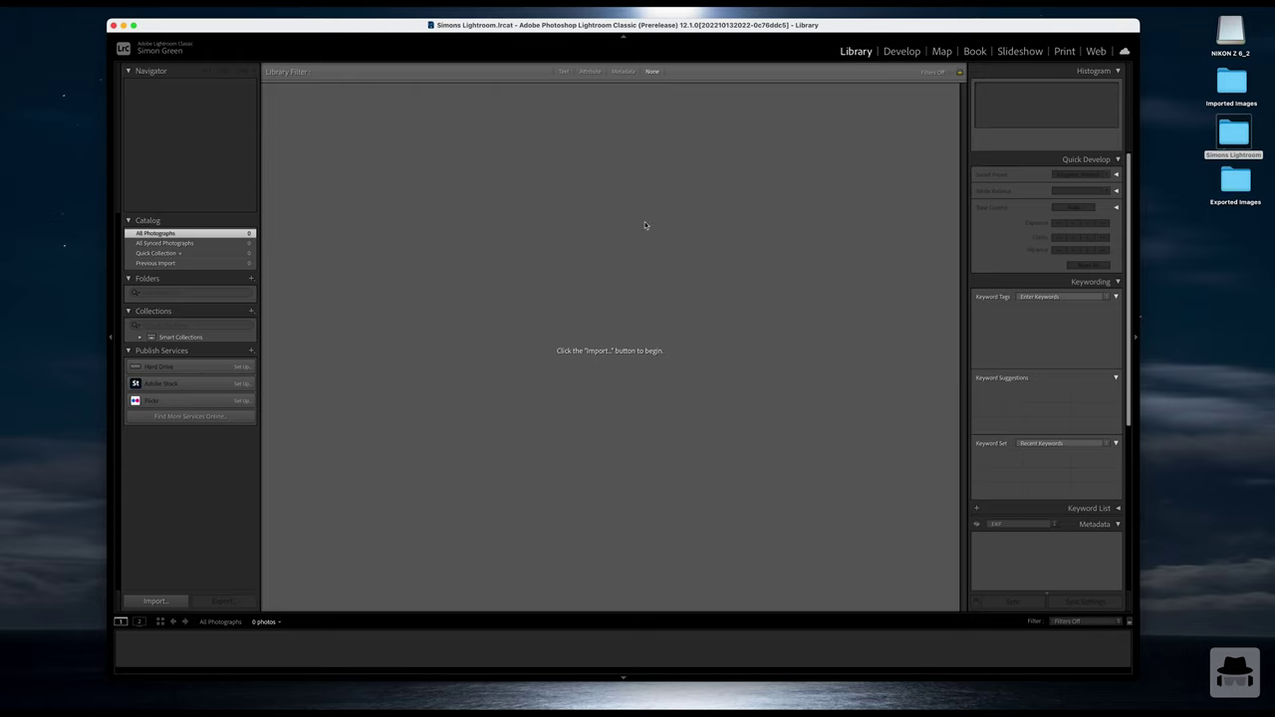
# - Reopen the desktop catalog folder to examine its catalog files and close it again
pyautogui.click(1226, 141)
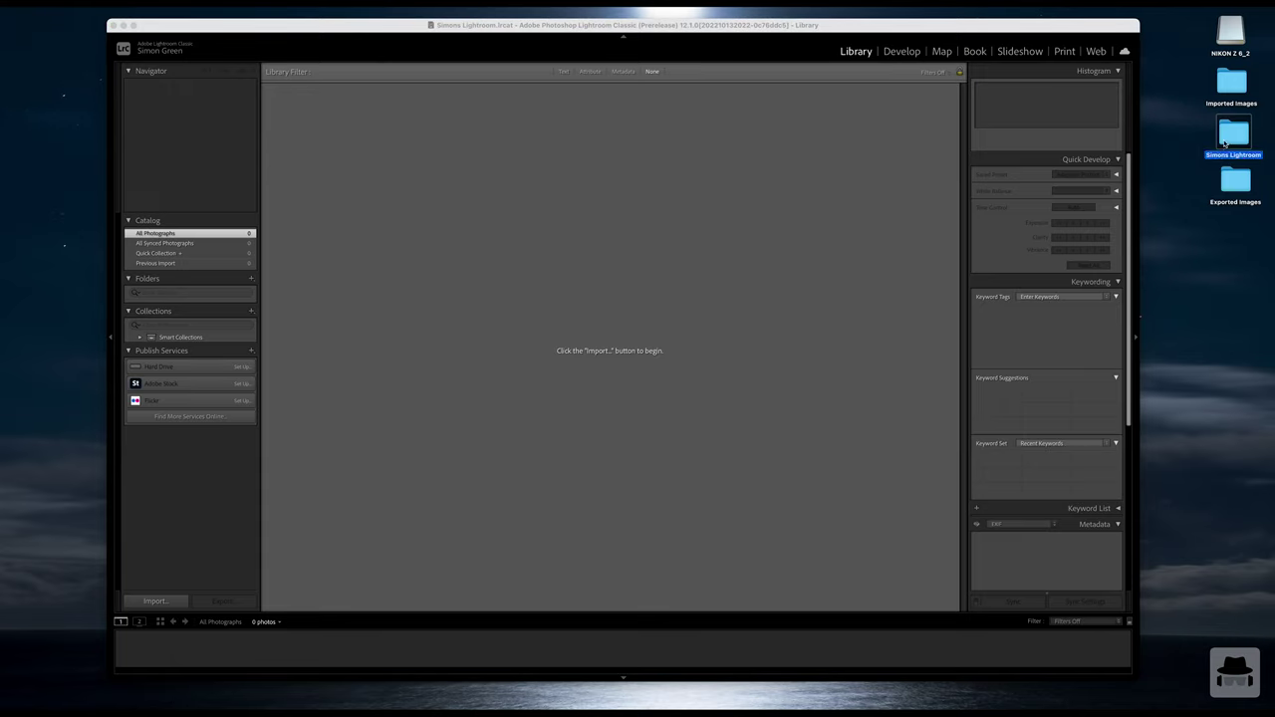
pyautogui.doubleClick(1226, 141)
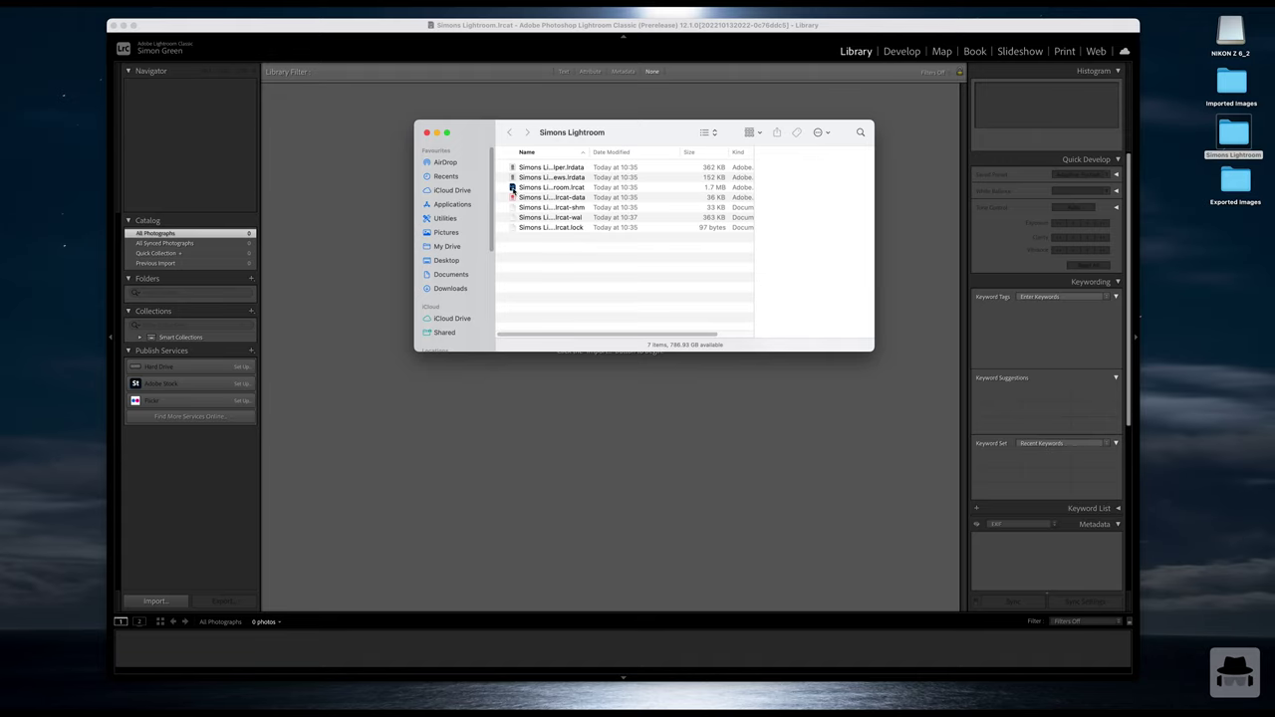
pyautogui.click(426, 133)
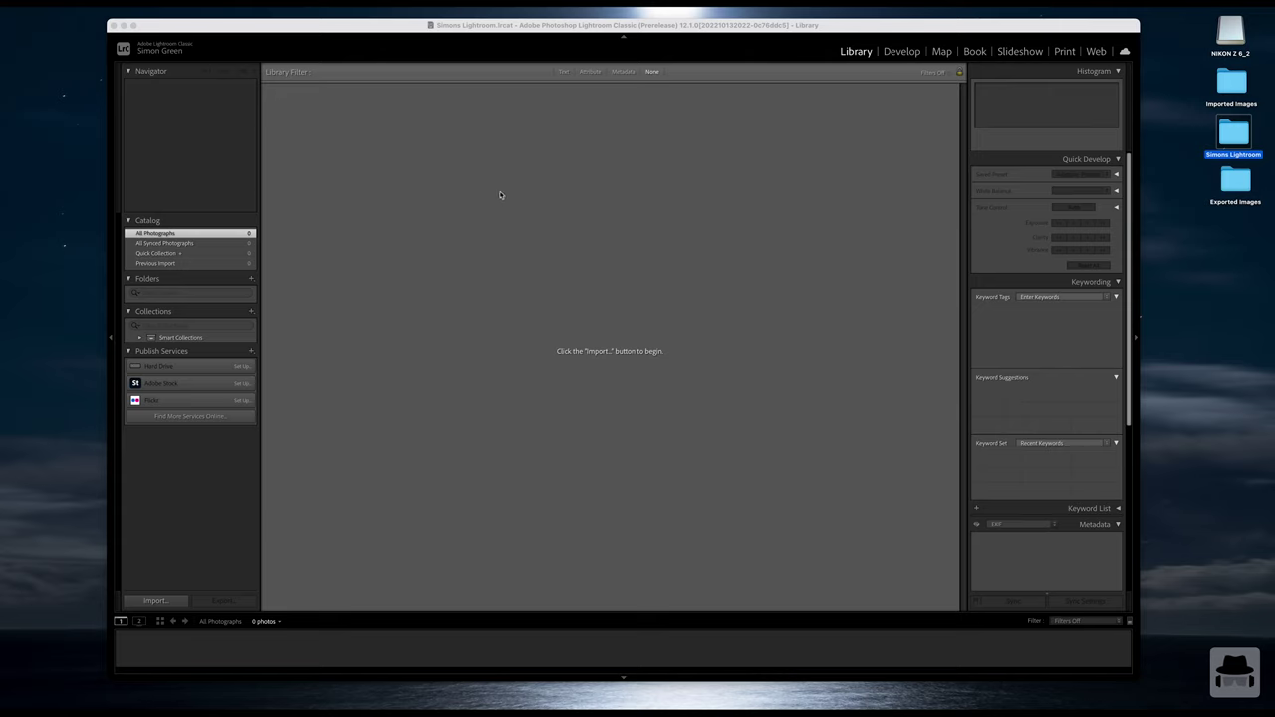
# - Import the new photos from the NIKON Z 6_2 card into the catalog, copying them to the Imported Images folder
pyautogui.click(1140, 621)
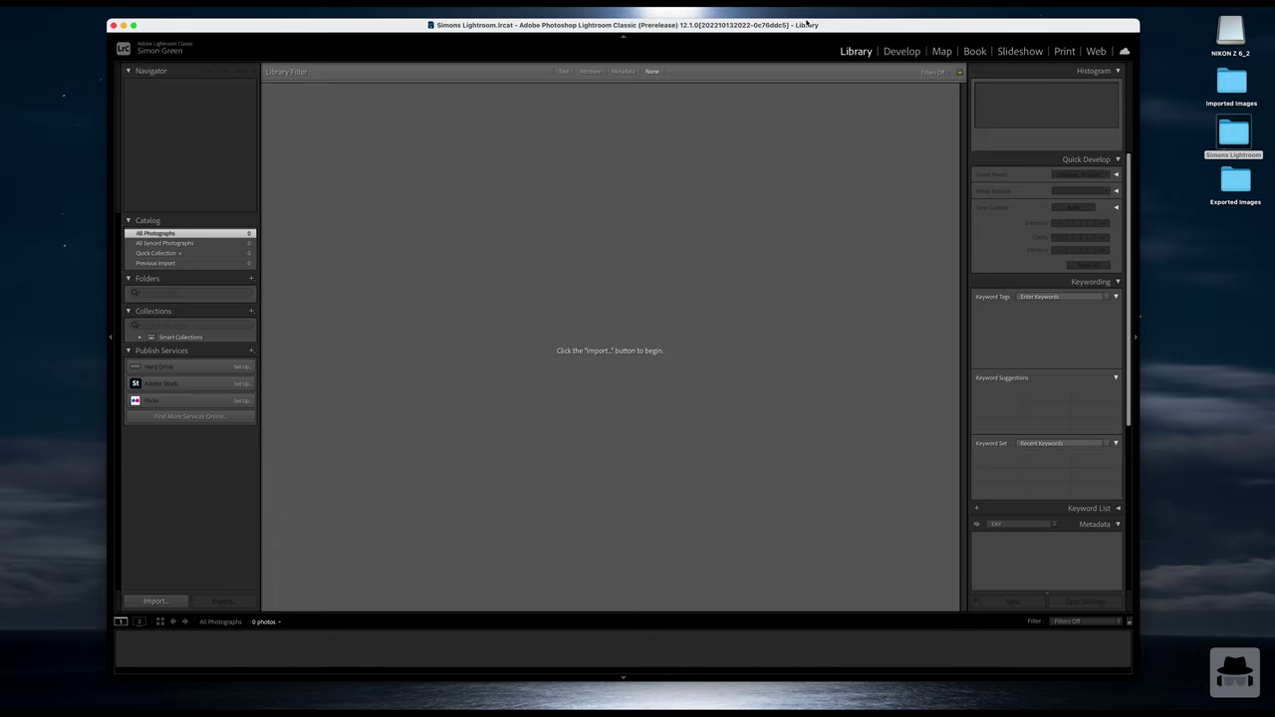
pyautogui.moveTo(798, 30); pyautogui.dragTo(796, 26)
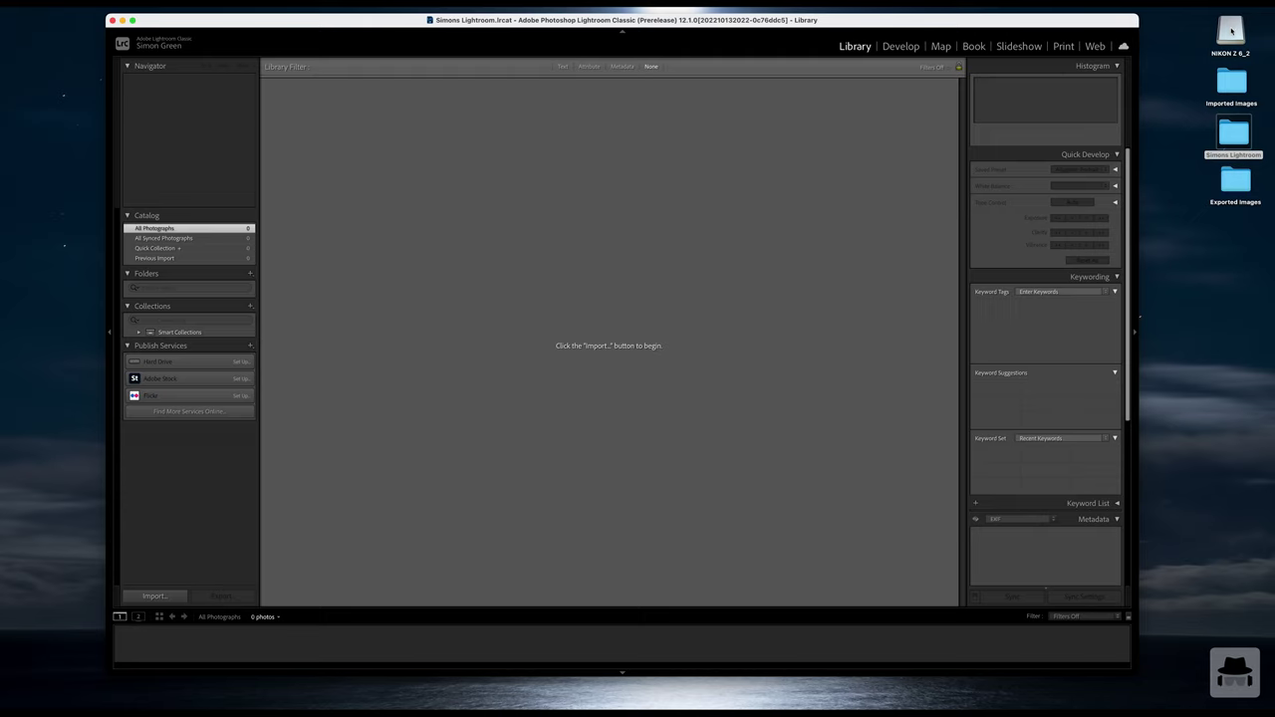
pyautogui.click(1231, 31)
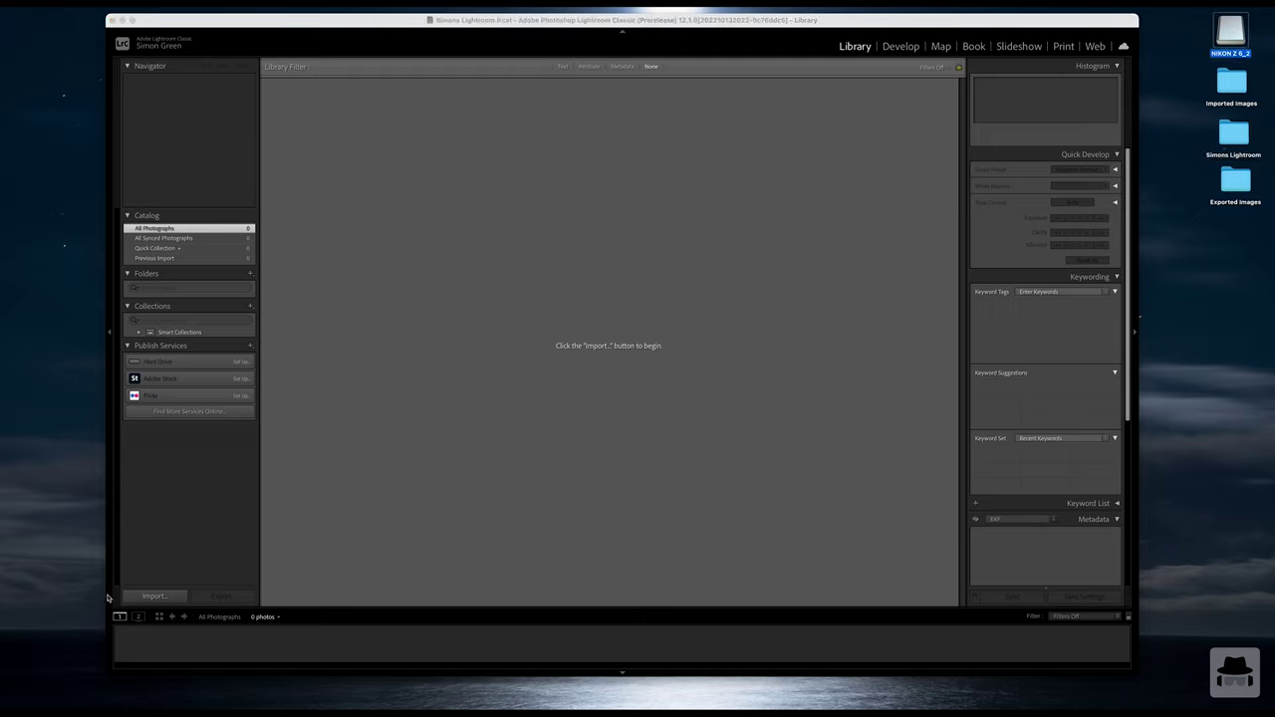
pyautogui.click(188, 616)
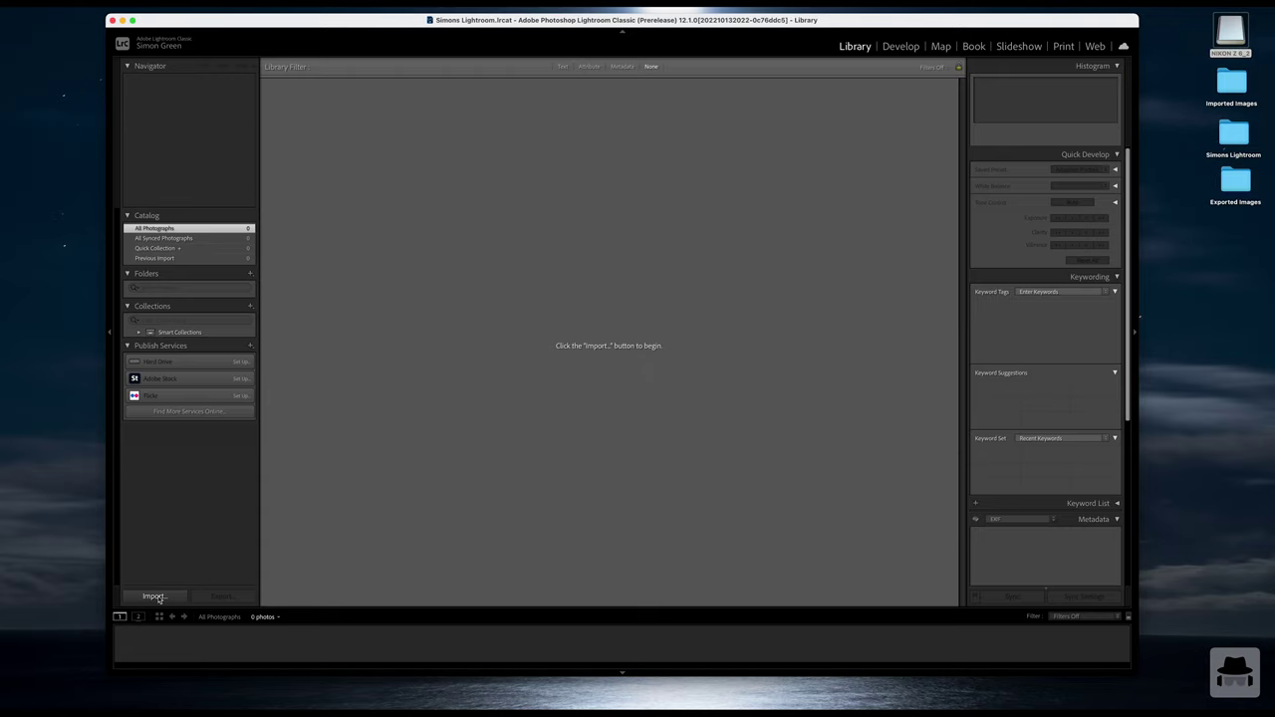
pyautogui.click(156, 597)
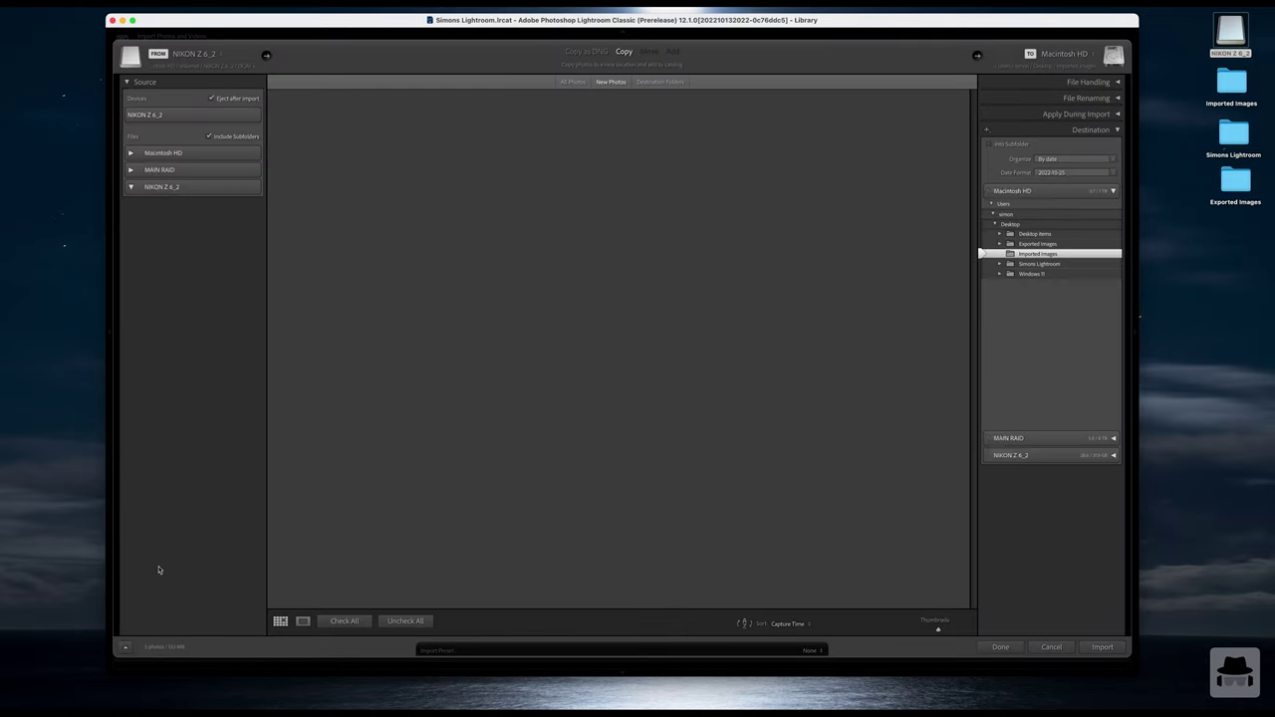
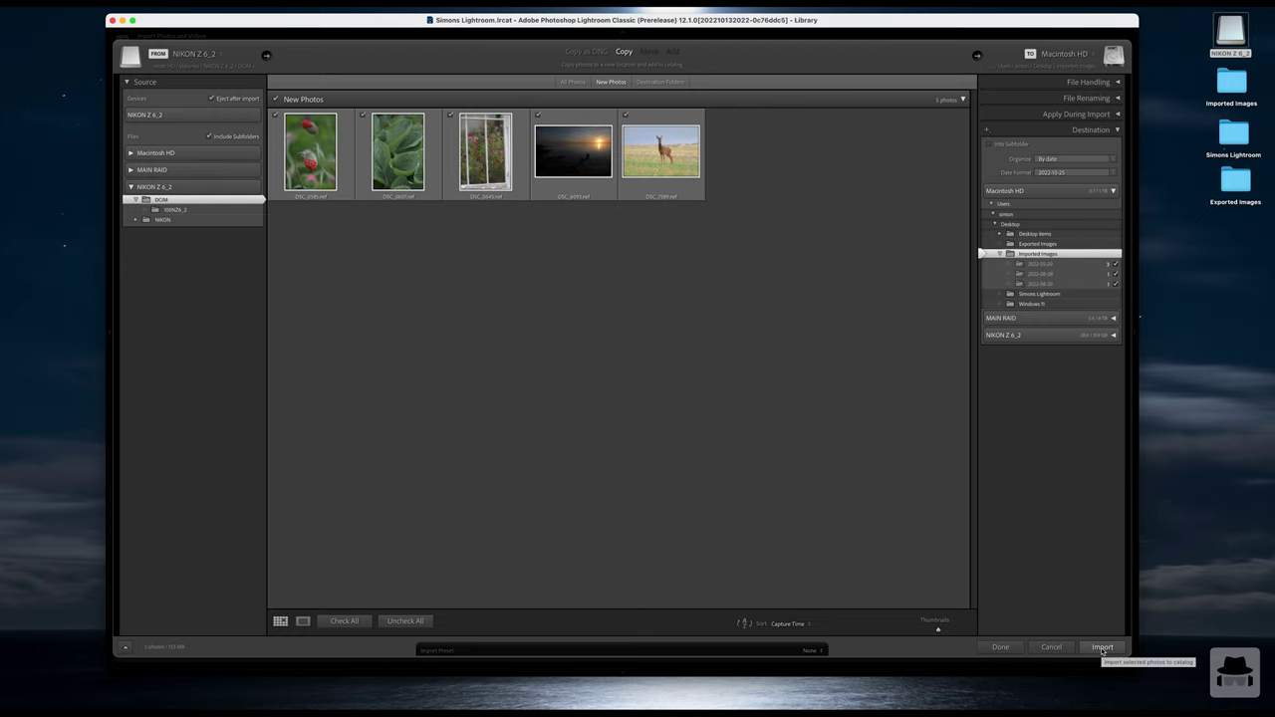
pyautogui.click(1102, 648)
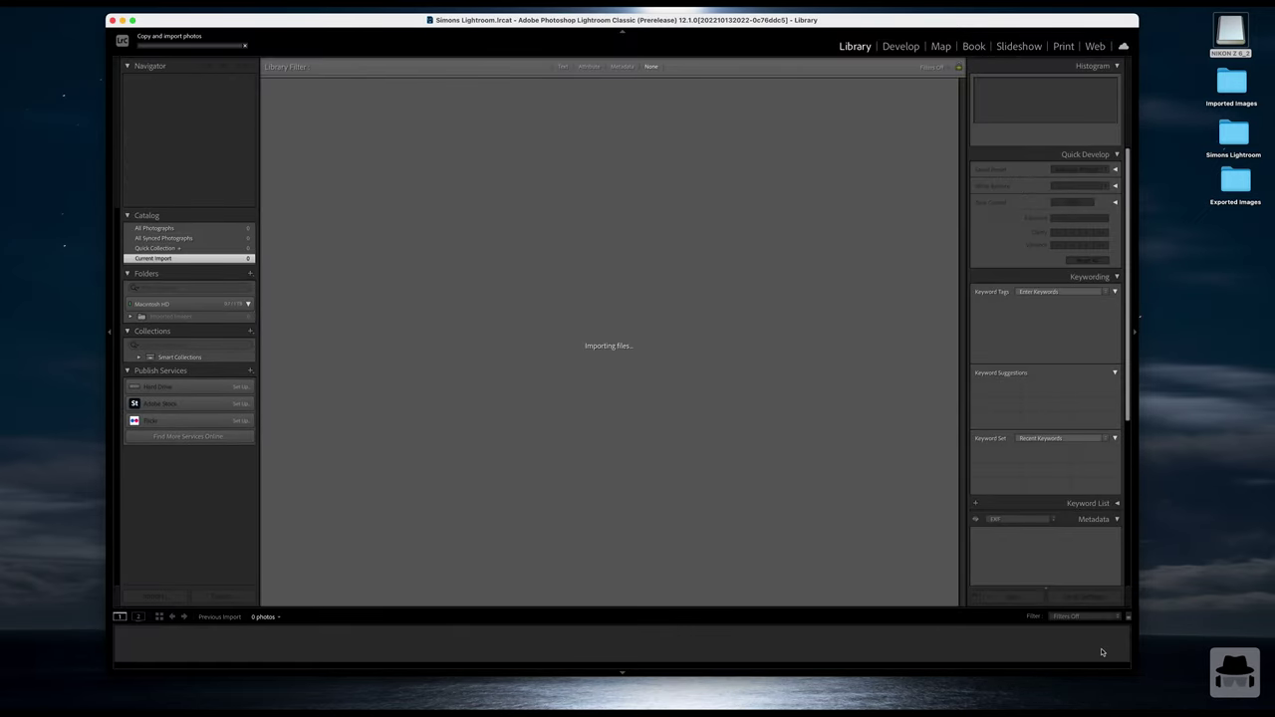
# - Examine the photo files in the 2022-05-20, 2022-08-08 and 2022-08-20 subfolders of Imported Images and close the folder
pyautogui.doubleClick(1231, 84)
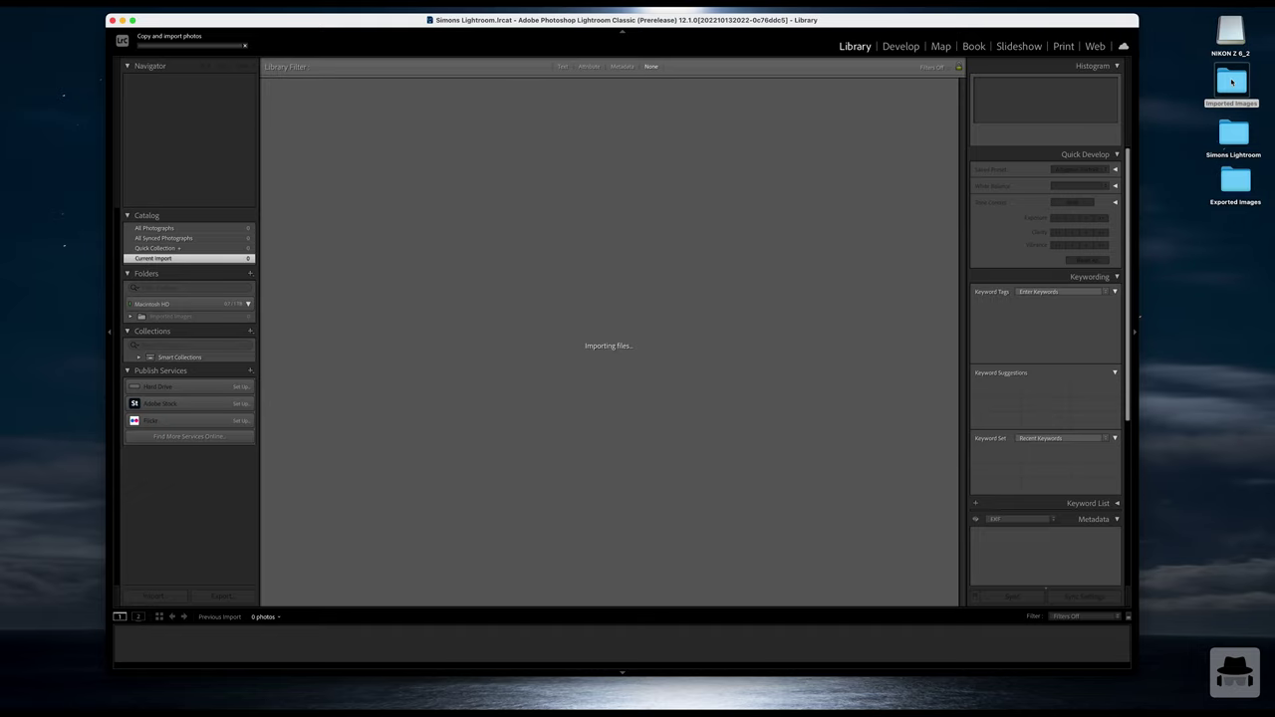
pyautogui.moveTo(488, 134); pyautogui.dragTo(683, 158)
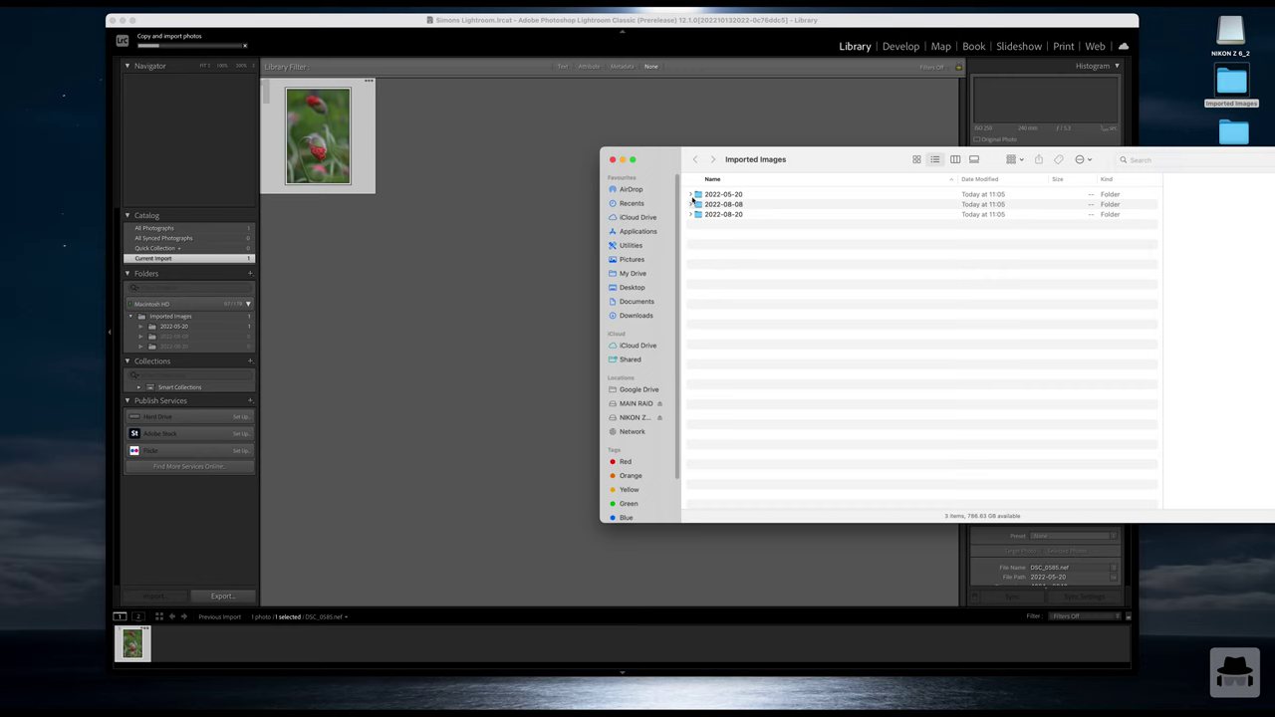
pyautogui.click(690, 195)
pyautogui.click(690, 234)
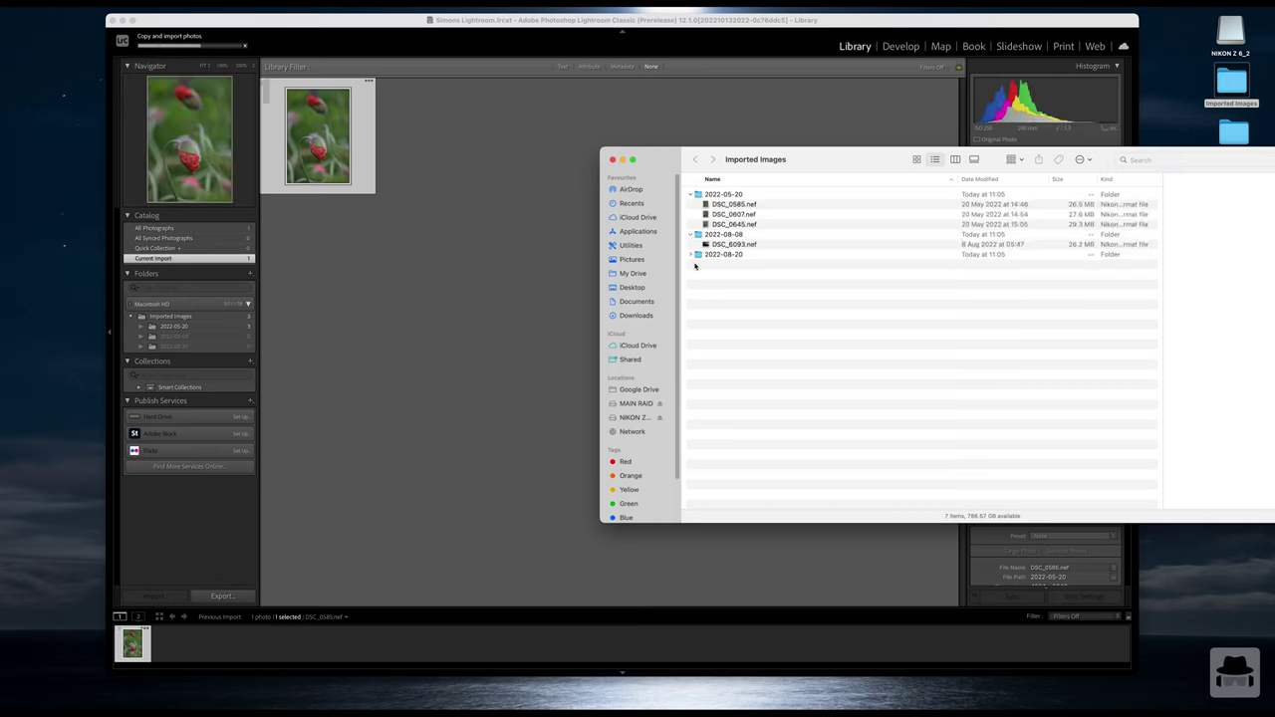
pyautogui.click(691, 255)
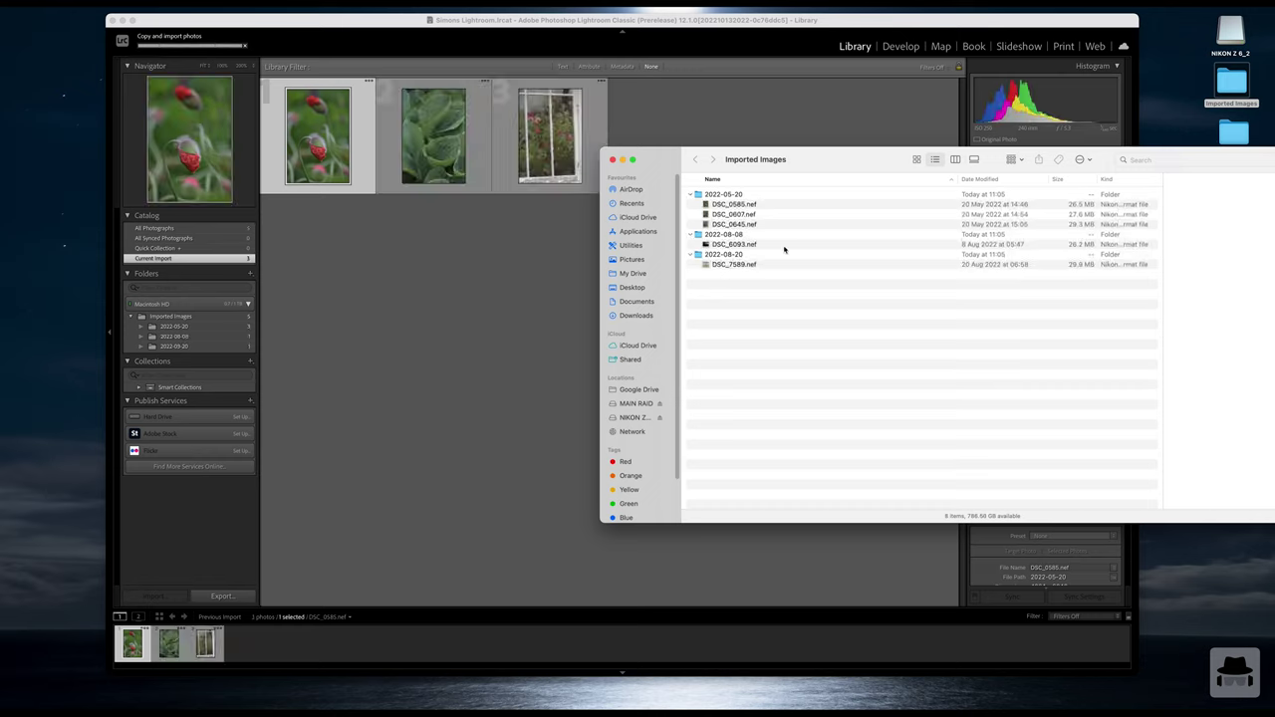
pyautogui.moveTo(791, 160); pyautogui.dragTo(792, 200)
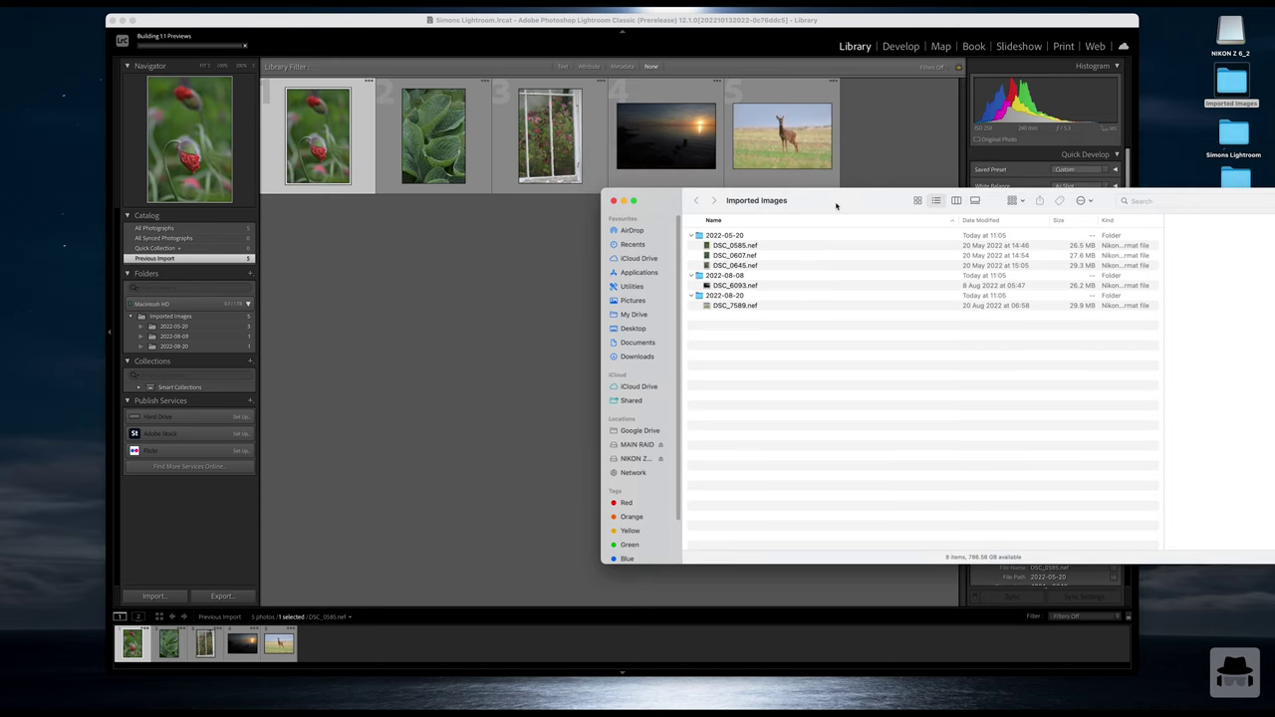
pyautogui.click(614, 200)
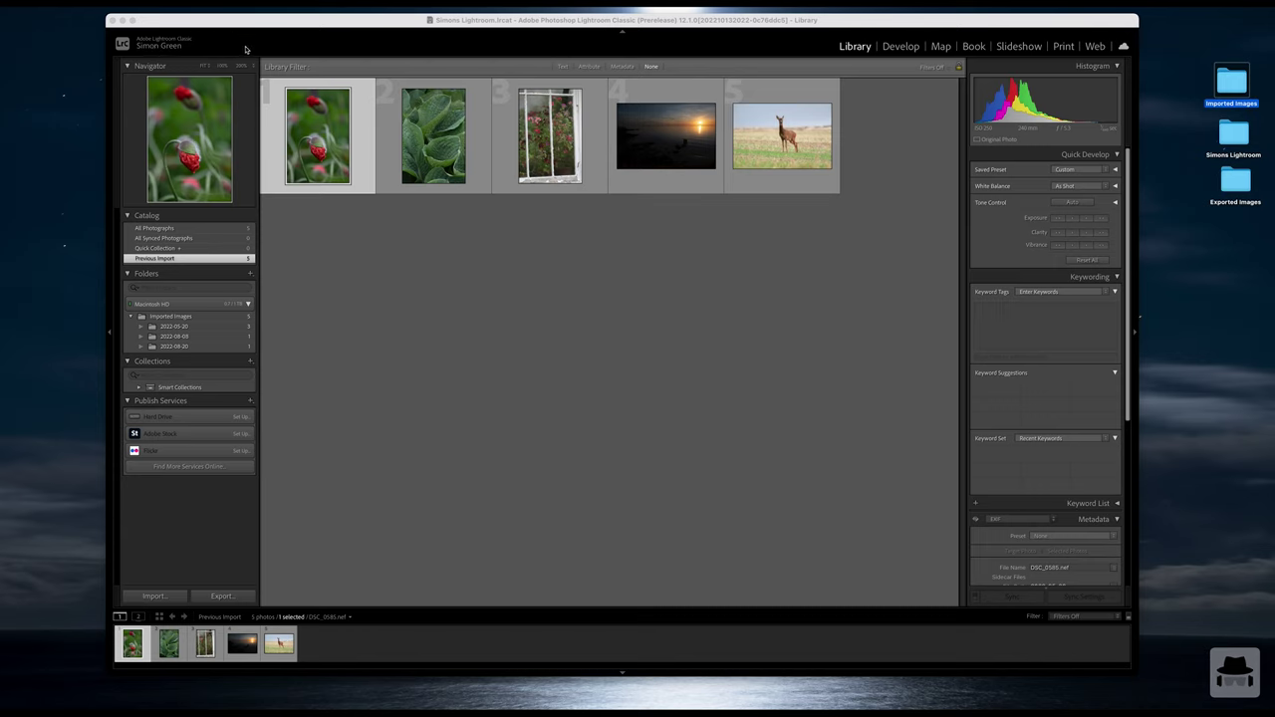
# - View the red poppy photo enlarged, return to the grid, and look over the options for building and discarding previews
pyautogui.doubleClick(336, 160)
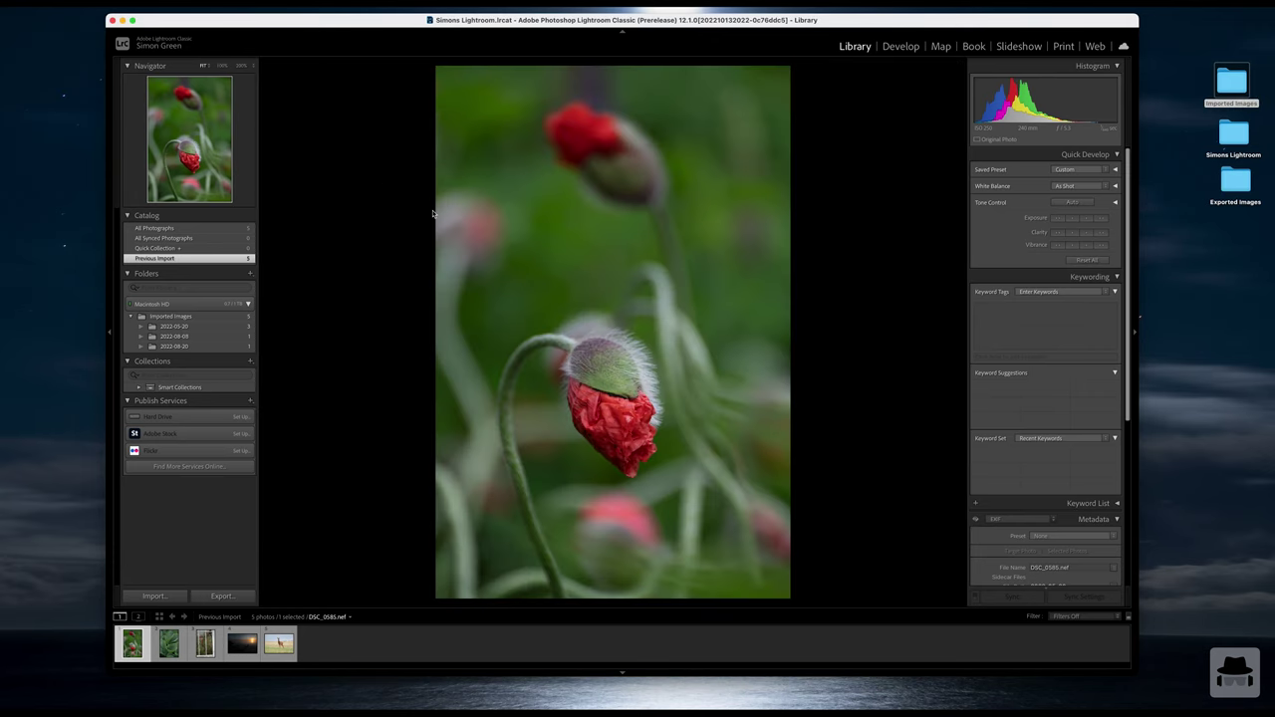
pyautogui.doubleClick(595, 293)
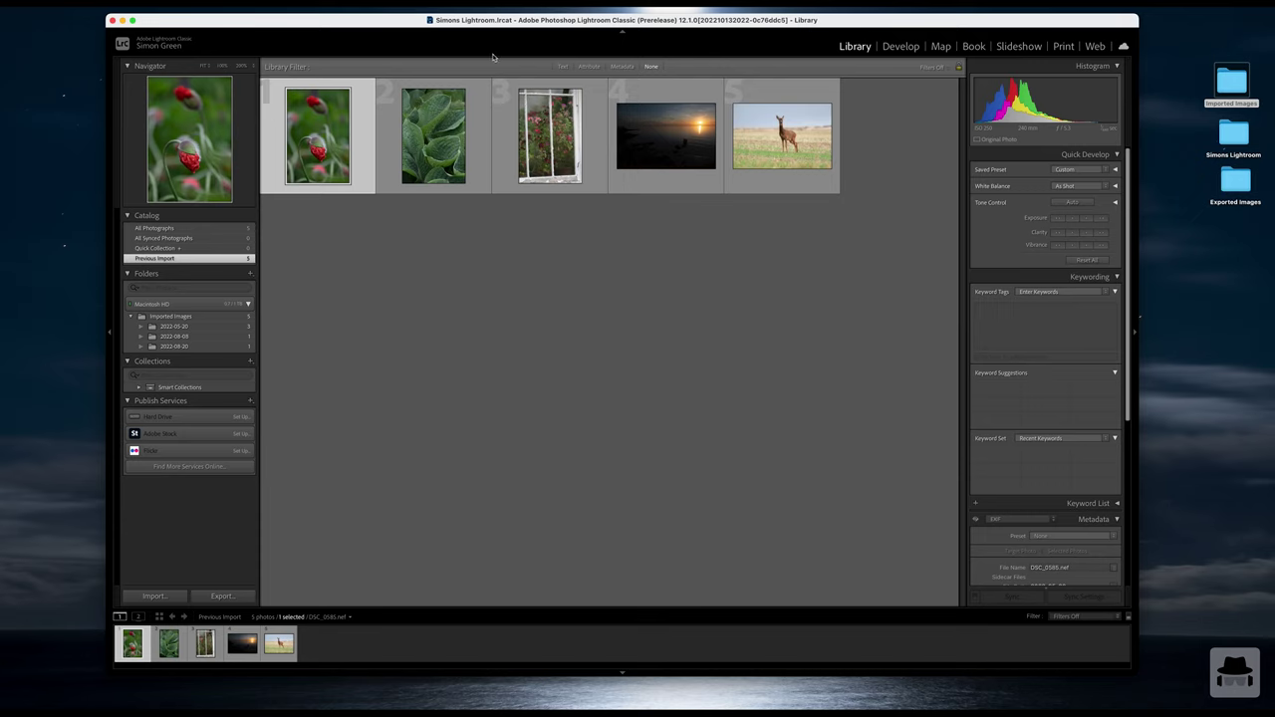
pyautogui.click(149, 3)
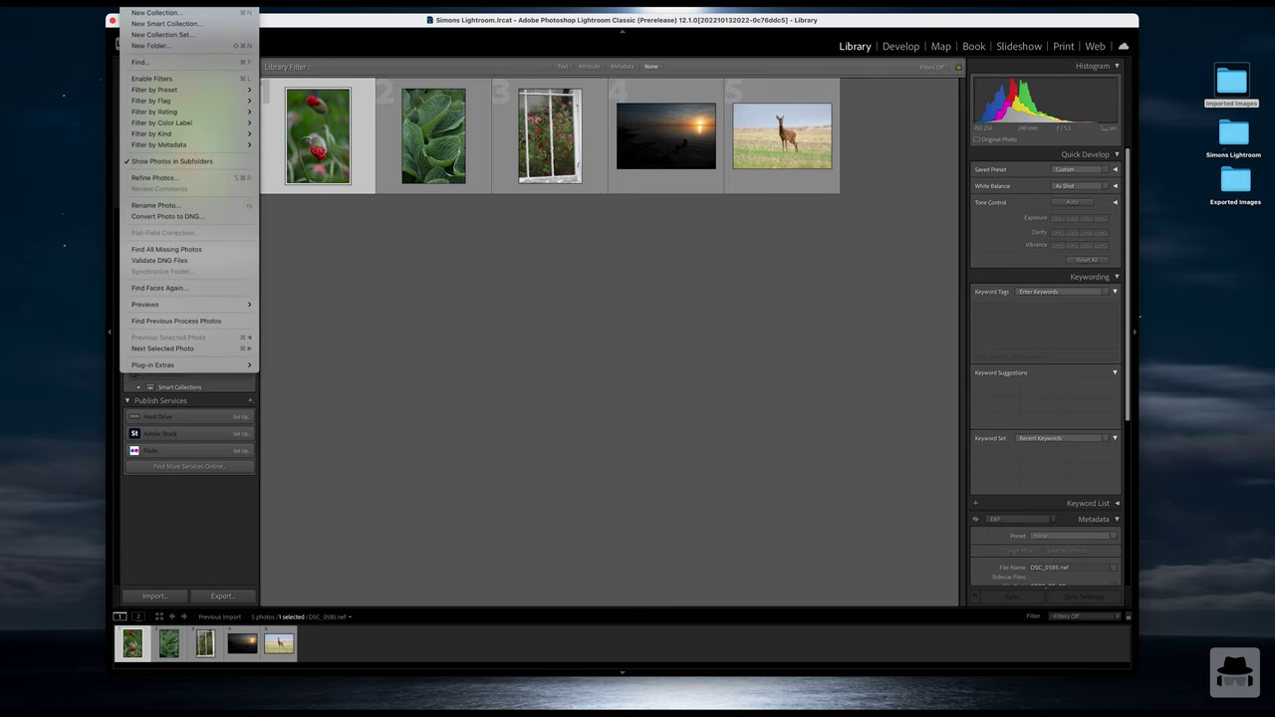
pyautogui.moveTo(199, 304)
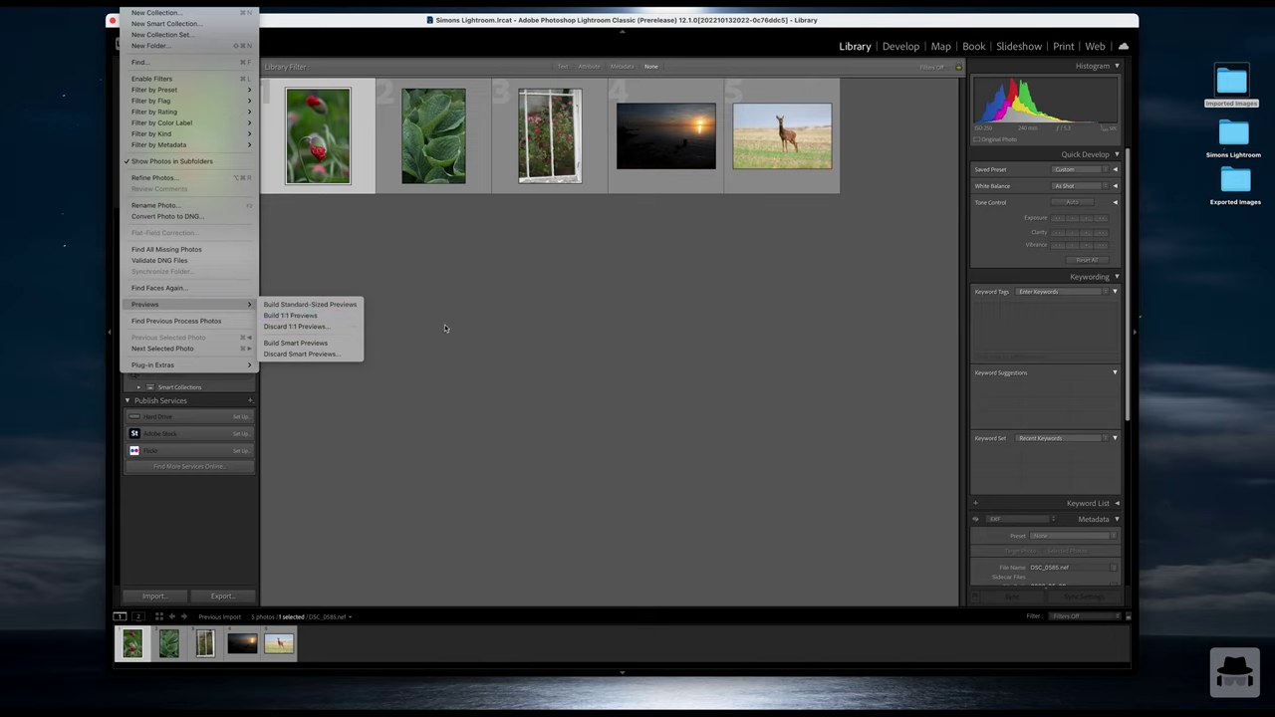
pyautogui.click(408, 284)
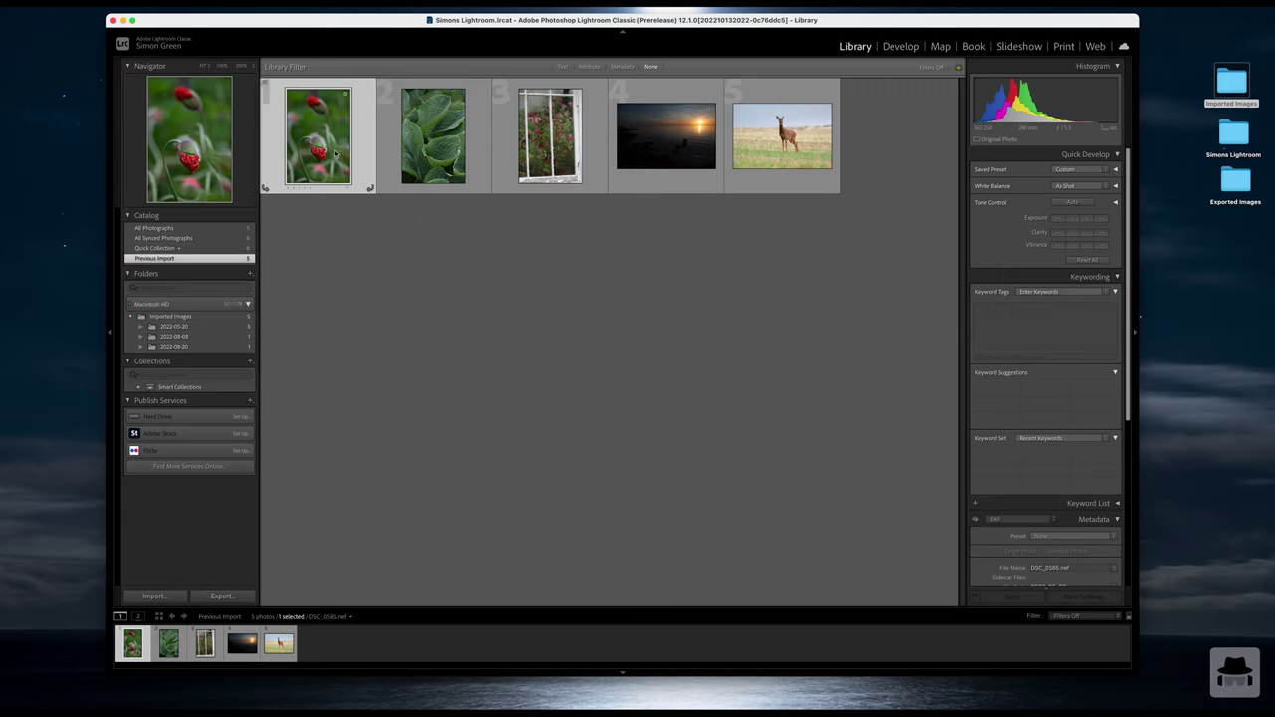
# - Develop the green leaf photo with Exposure +1.00, Highlights -72 and Shadows +63, darkening the darks and brightening the lights on the Tone Curve
pyautogui.doubleClick(433, 154)
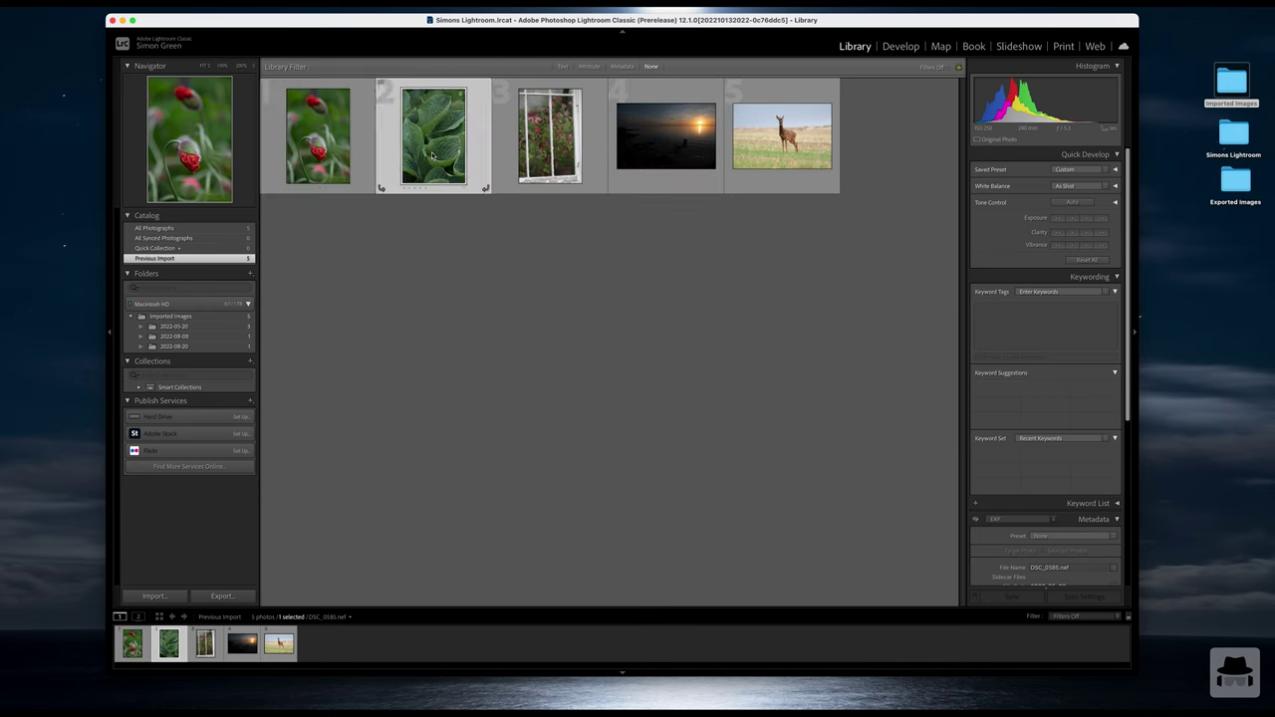
pyautogui.click(893, 47)
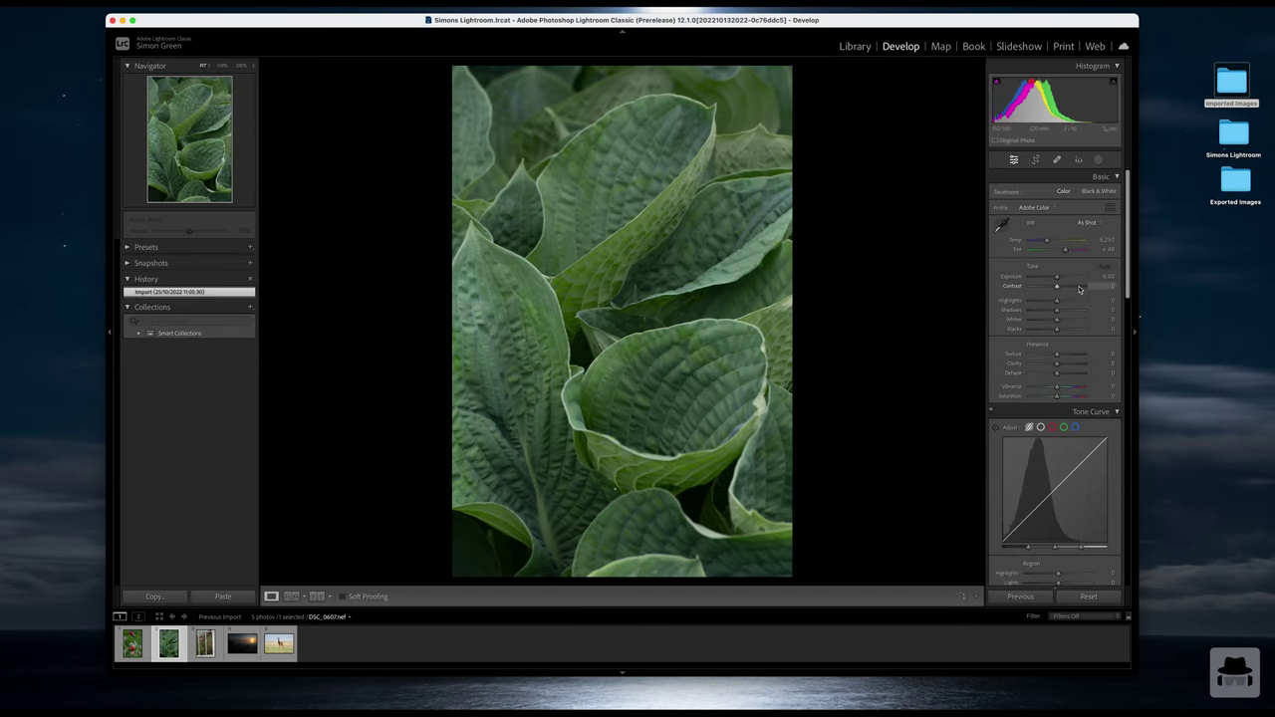
pyautogui.moveTo(1058, 278); pyautogui.dragTo(1062, 276)
pyautogui.moveTo(1035, 515); pyautogui.dragTo(1033, 528)
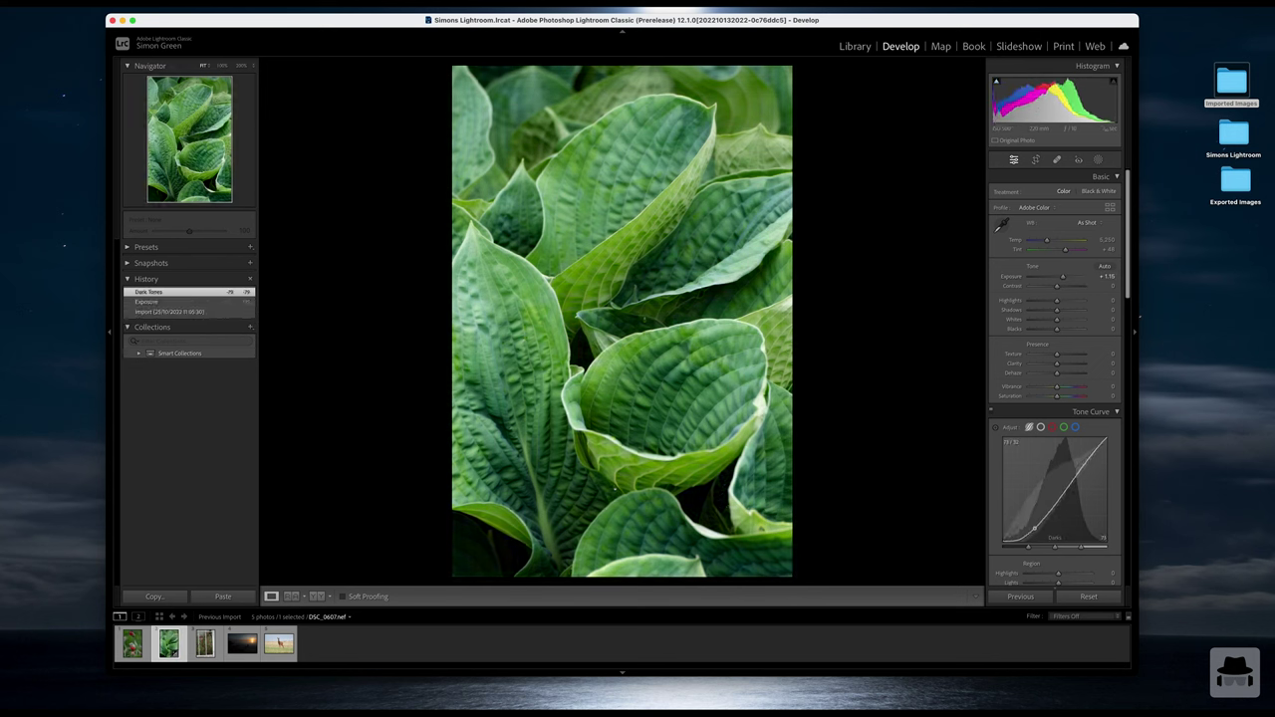
pyautogui.moveTo(1058, 485); pyautogui.dragTo(1068, 469)
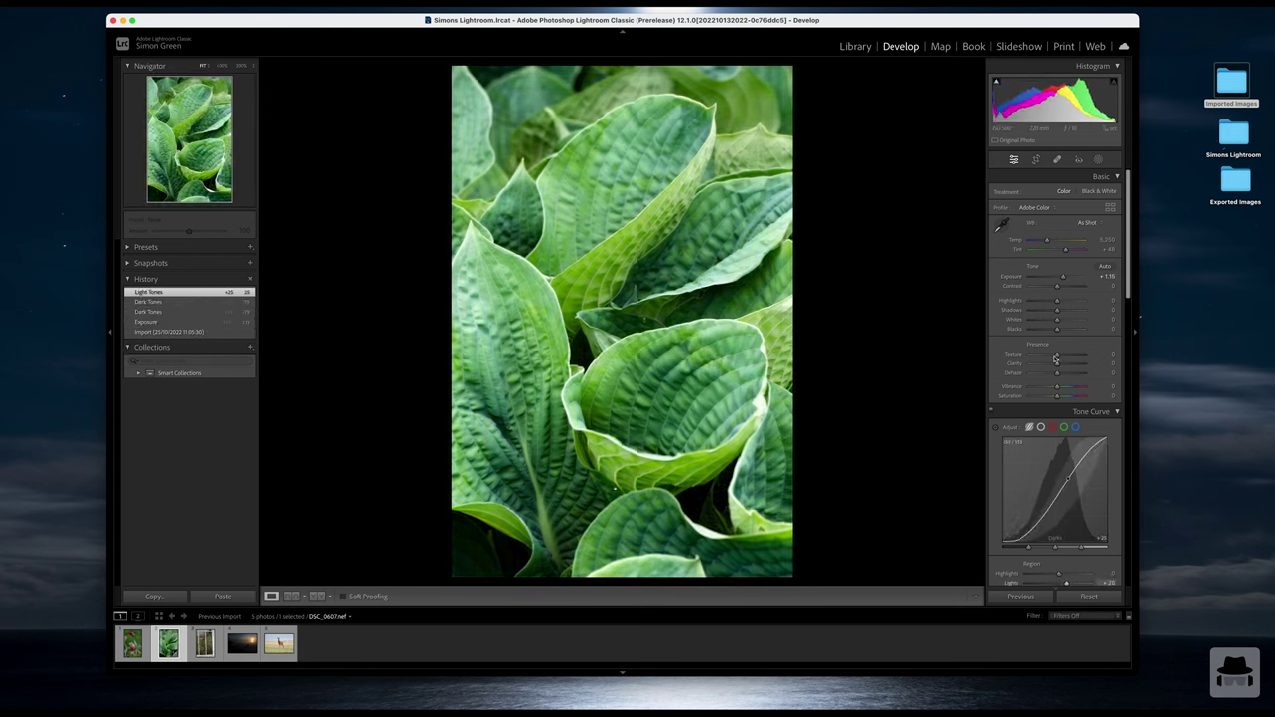
pyautogui.moveTo(1056, 300)
pyautogui.mouseDown()
pyautogui.moveTo(1033, 300)
pyautogui.moveTo(1074, 311)
pyautogui.moveTo(1061, 277)
pyautogui.mouseUp()
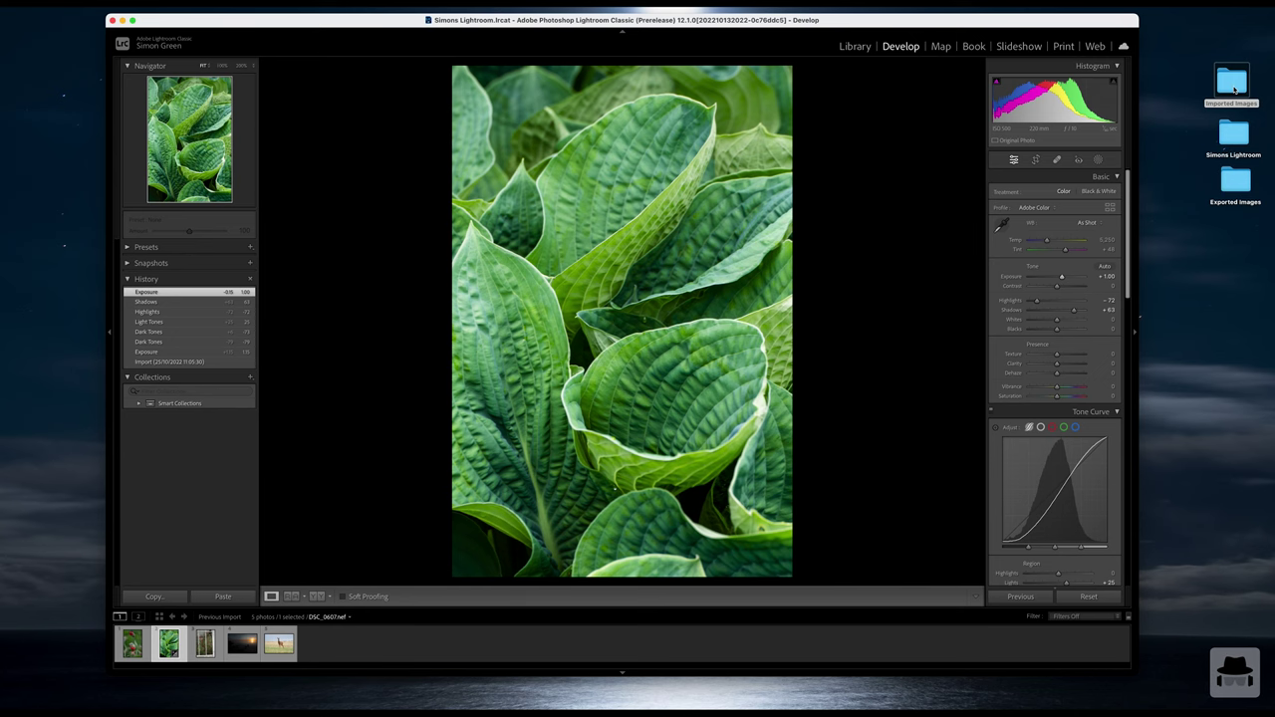
# - Examine the unedited DSC_0607.nef in the 2022-05-20 subfolder of Imported Images as a large thumbnail in Finder and return to Lightroom Classic
pyautogui.click(1234, 90)
pyautogui.doubleClick(1209, 97)
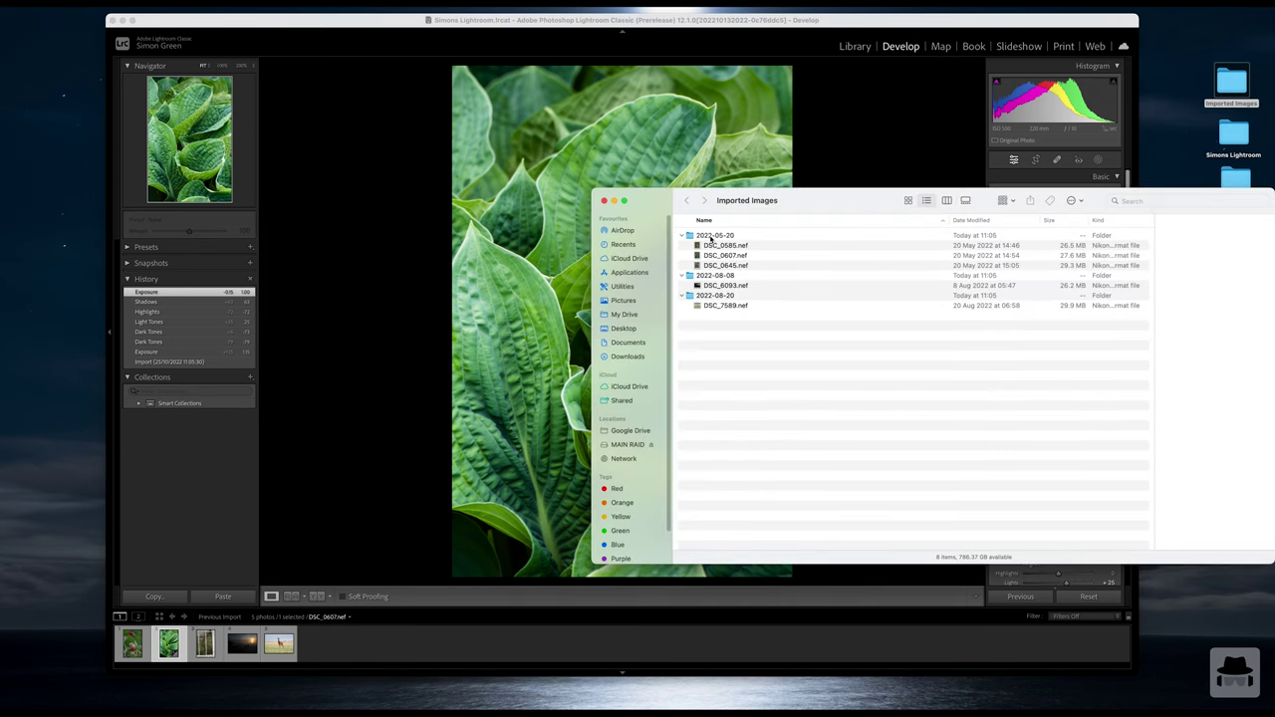
pyautogui.doubleClick(711, 237)
pyautogui.click(907, 201)
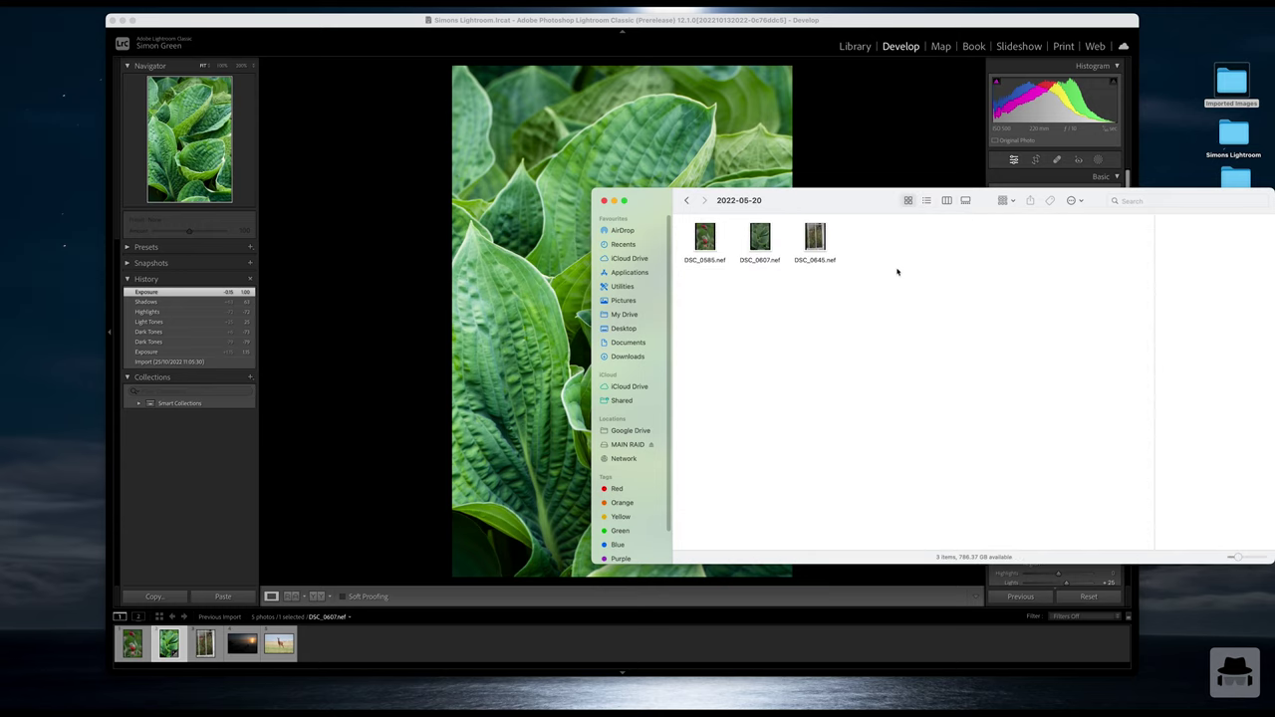
pyautogui.moveTo(1243, 563); pyautogui.dragTo(1257, 563)
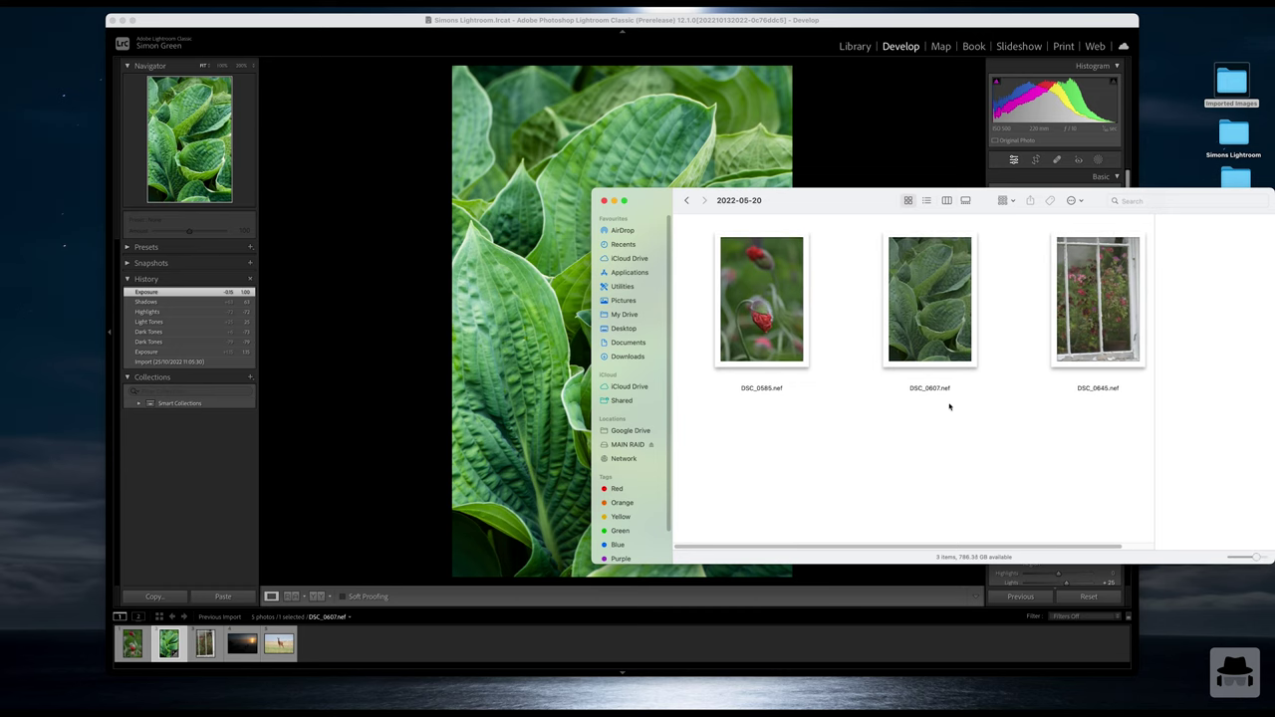
pyautogui.click(949, 139)
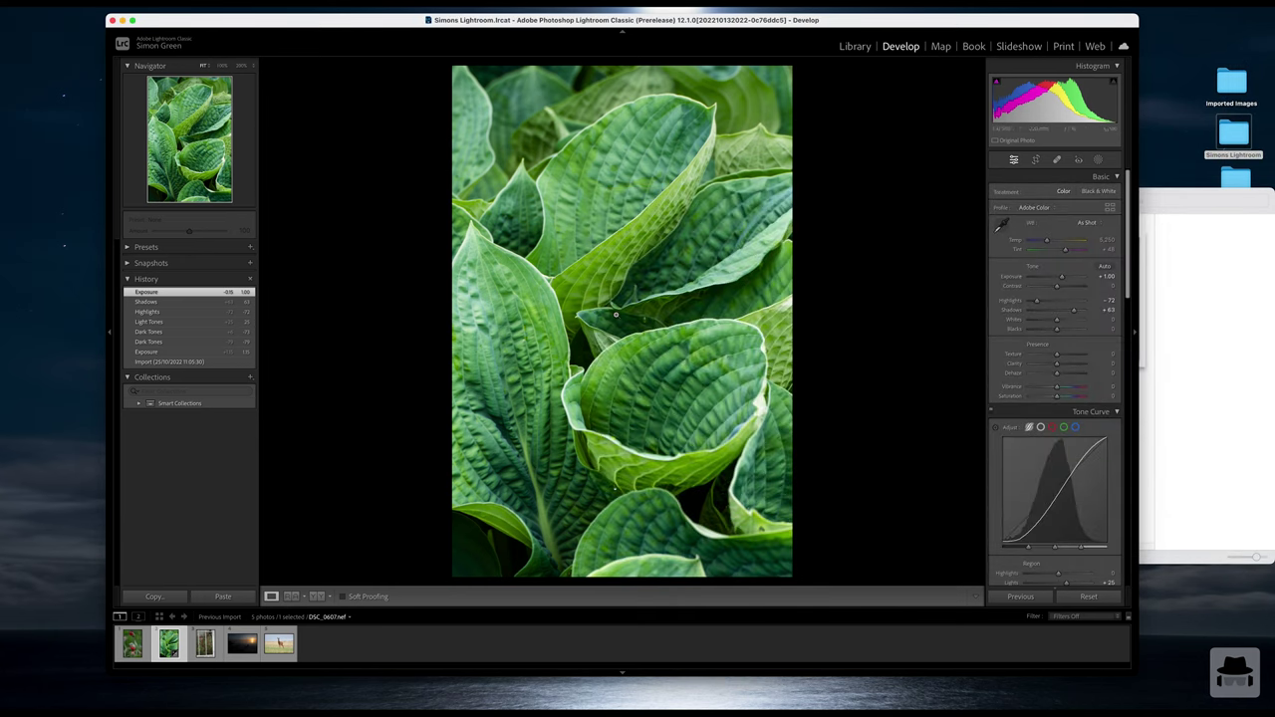
# - Start exporting the green leaf photo from the Library, choosing the desktop's Exported Images folder as destination without a subfolder
pyautogui.click(862, 52)
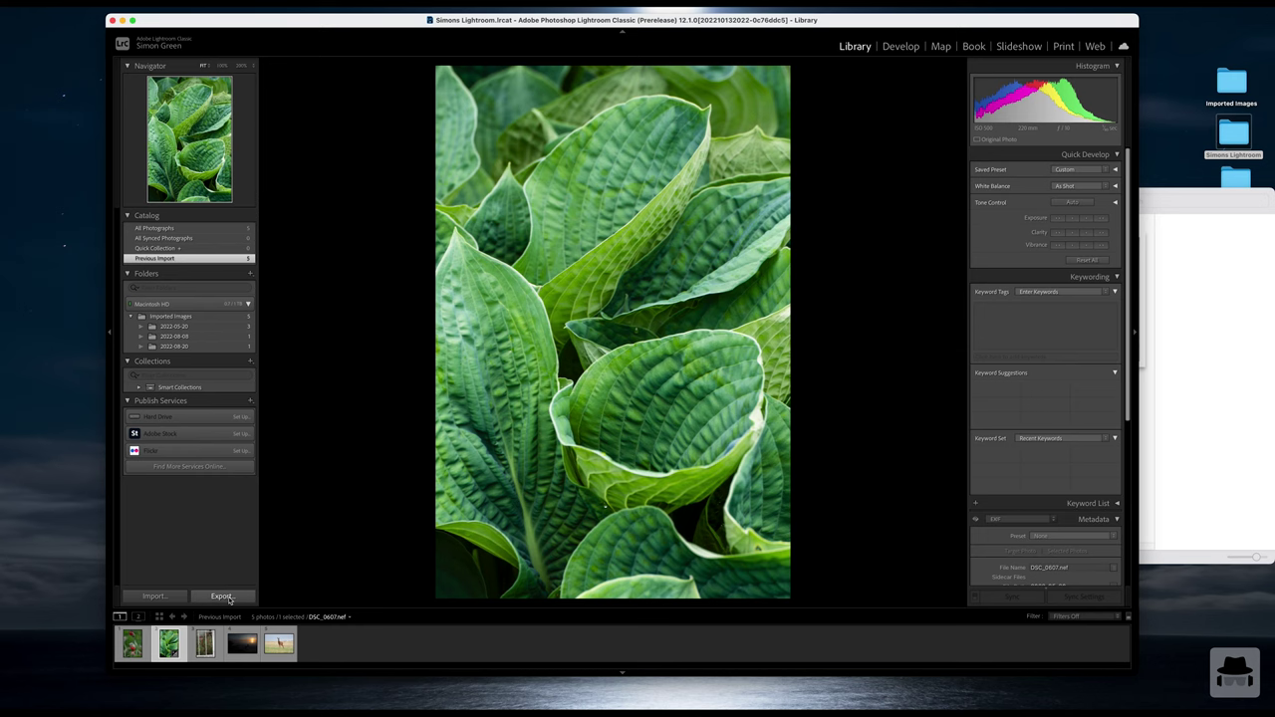
pyautogui.click(221, 597)
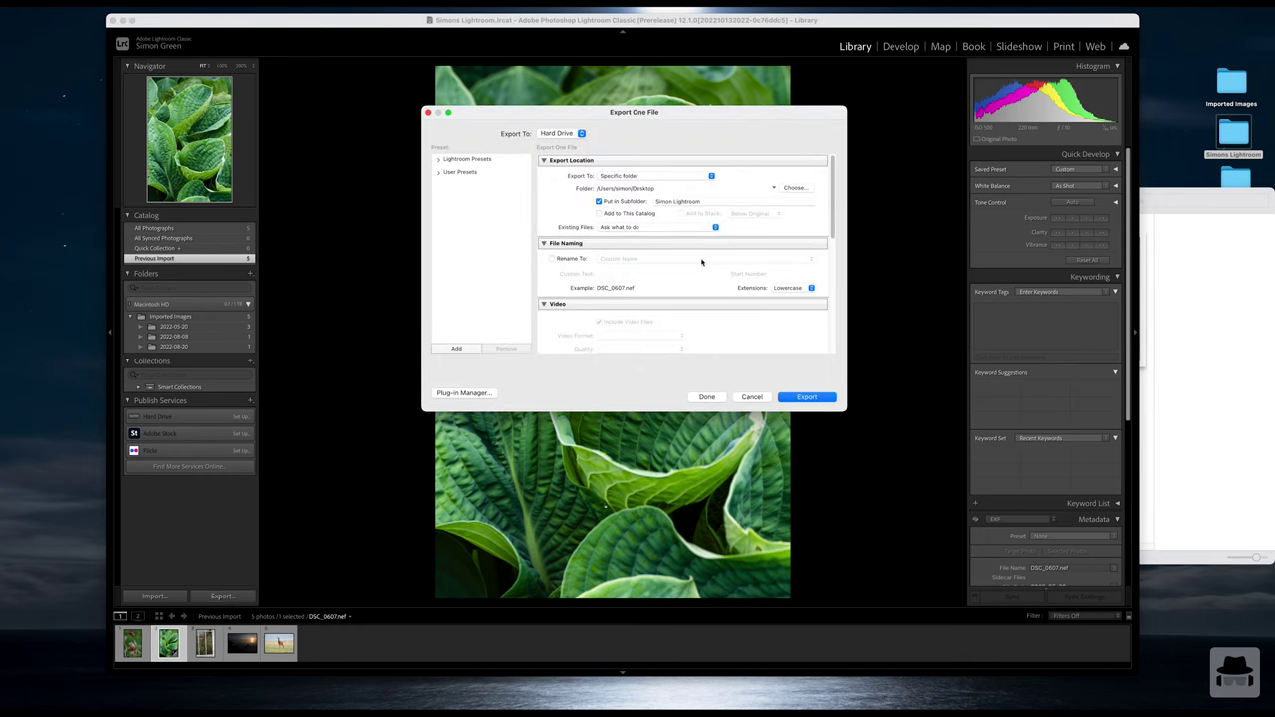
pyautogui.click(793, 189)
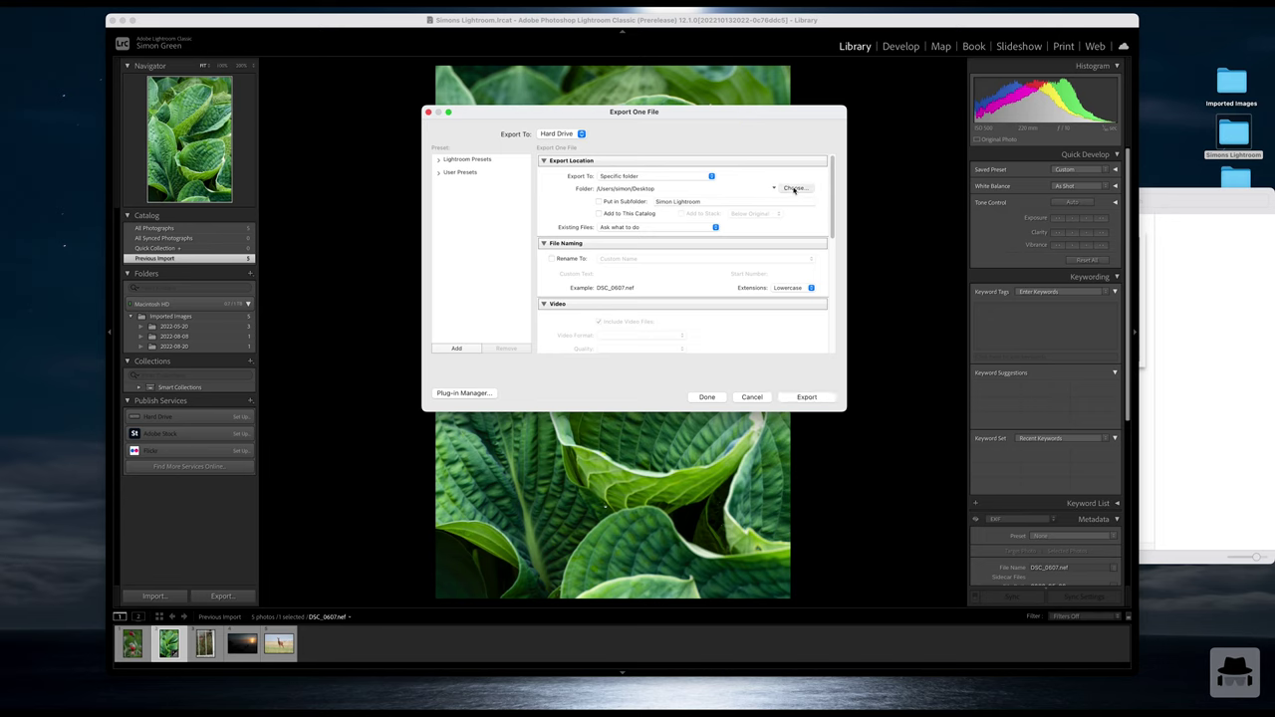
pyautogui.doubleClick(468, 212)
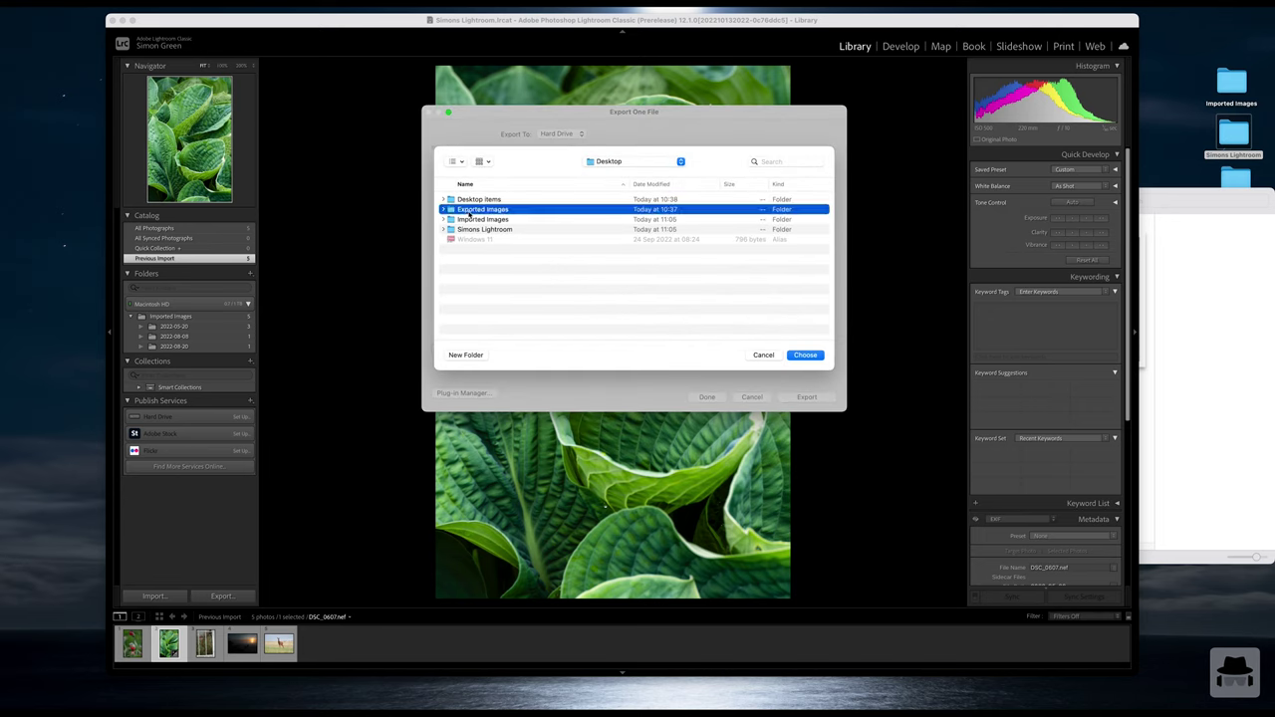
pyautogui.click(804, 355)
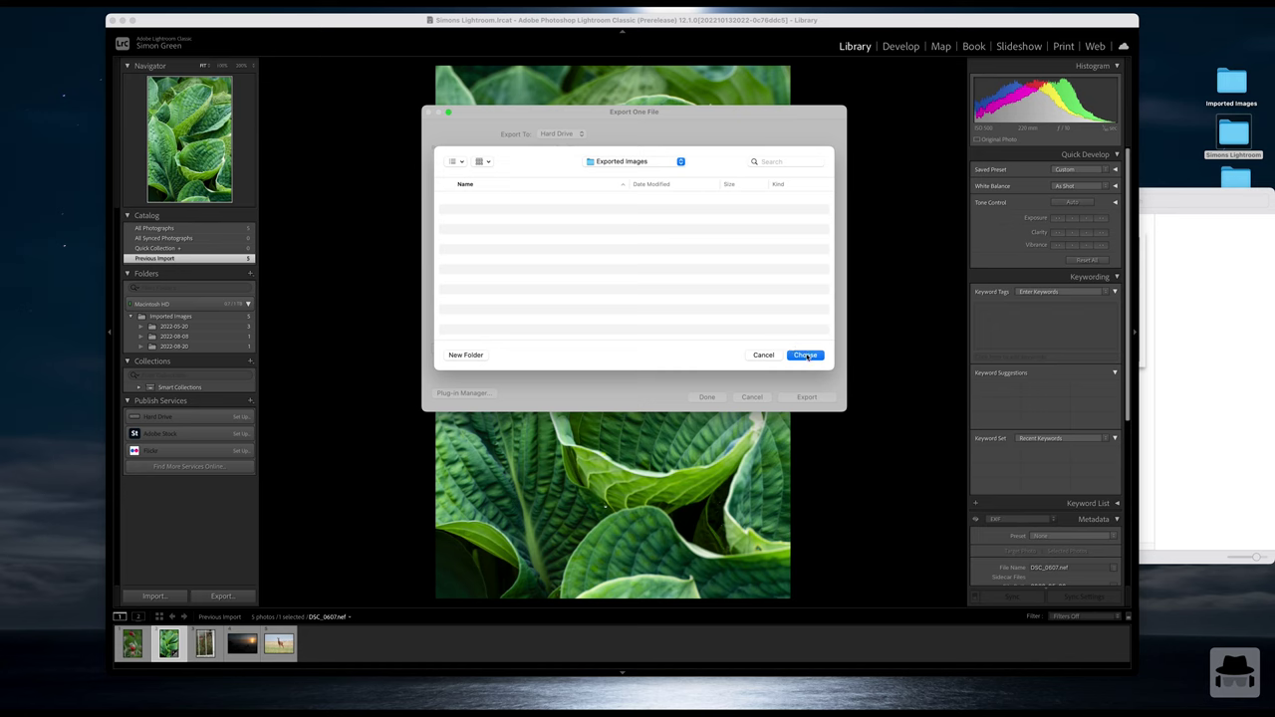
# - Set the export format to JPEG and resize the long edge to 1500 pixels
pyautogui.scroll(-3, 638, 279)
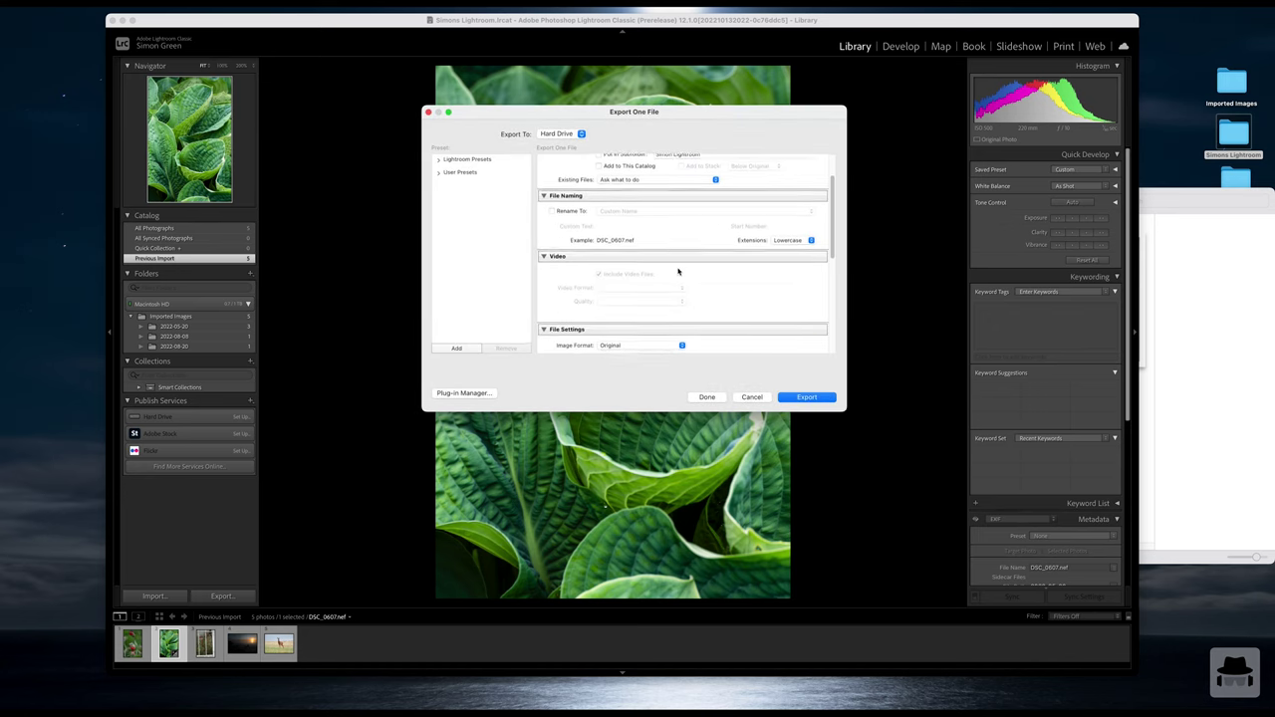
pyautogui.scroll(-5, 677, 271)
pyautogui.click(667, 255)
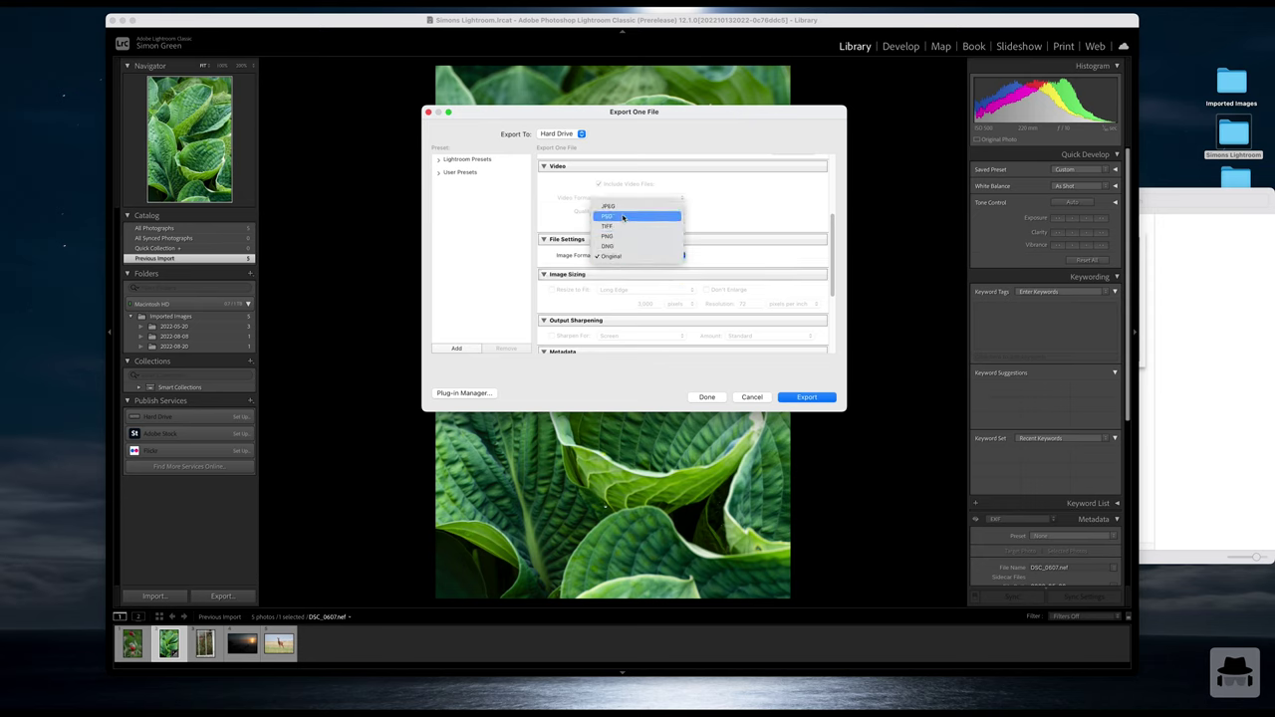
pyautogui.click(624, 208)
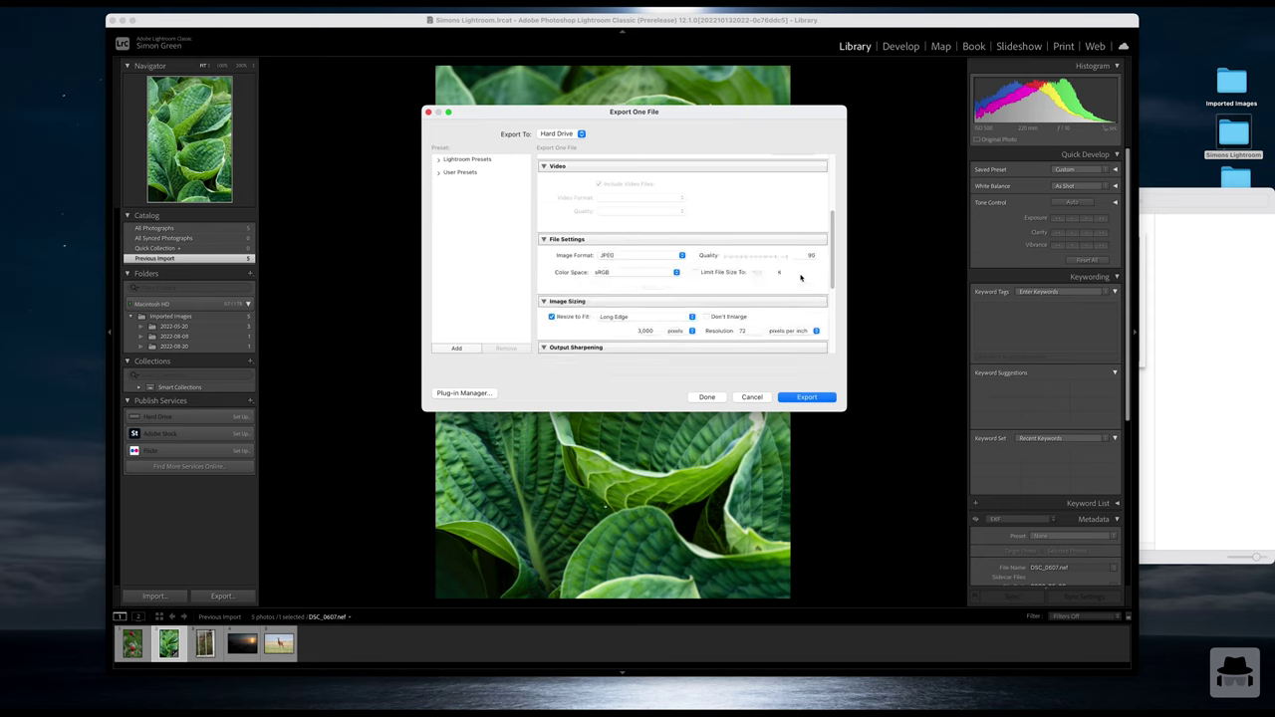
pyautogui.click(551, 316)
pyautogui.click(551, 316)
pyautogui.press('Tab')
pyautogui.write('1500')
# - Review the sharpening, metadata and file naming options and export the green leaf photo
pyautogui.scroll(-3, 643, 315)
pyautogui.click(553, 318)
pyautogui.scroll(-3, 583, 327)
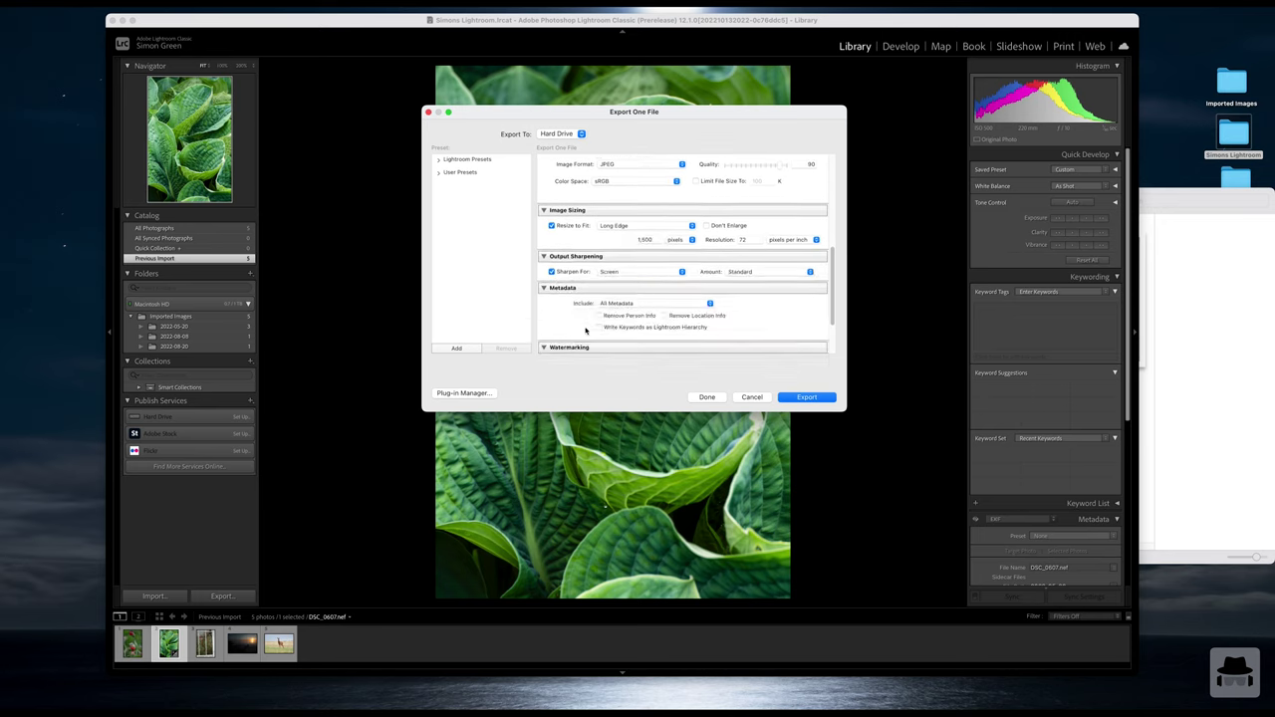
pyautogui.scroll(-2, 586, 330)
pyautogui.scroll(10, 602, 219)
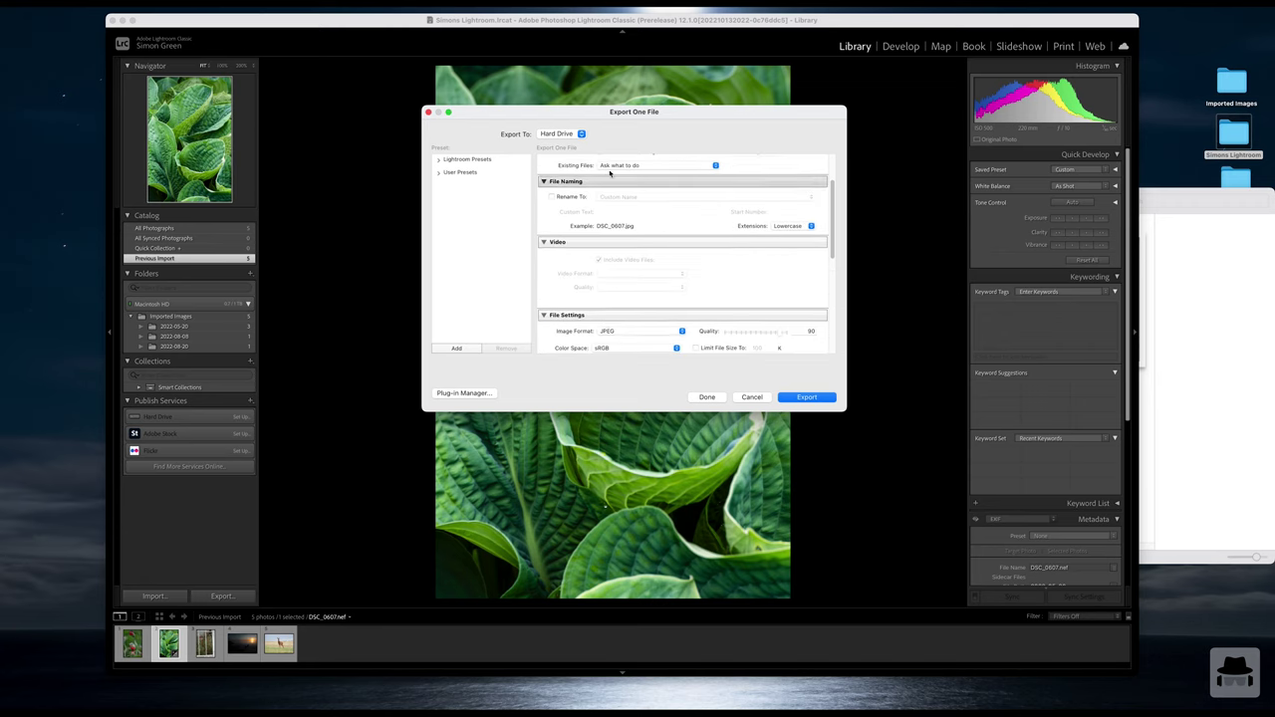
pyautogui.scroll(2, 657, 229)
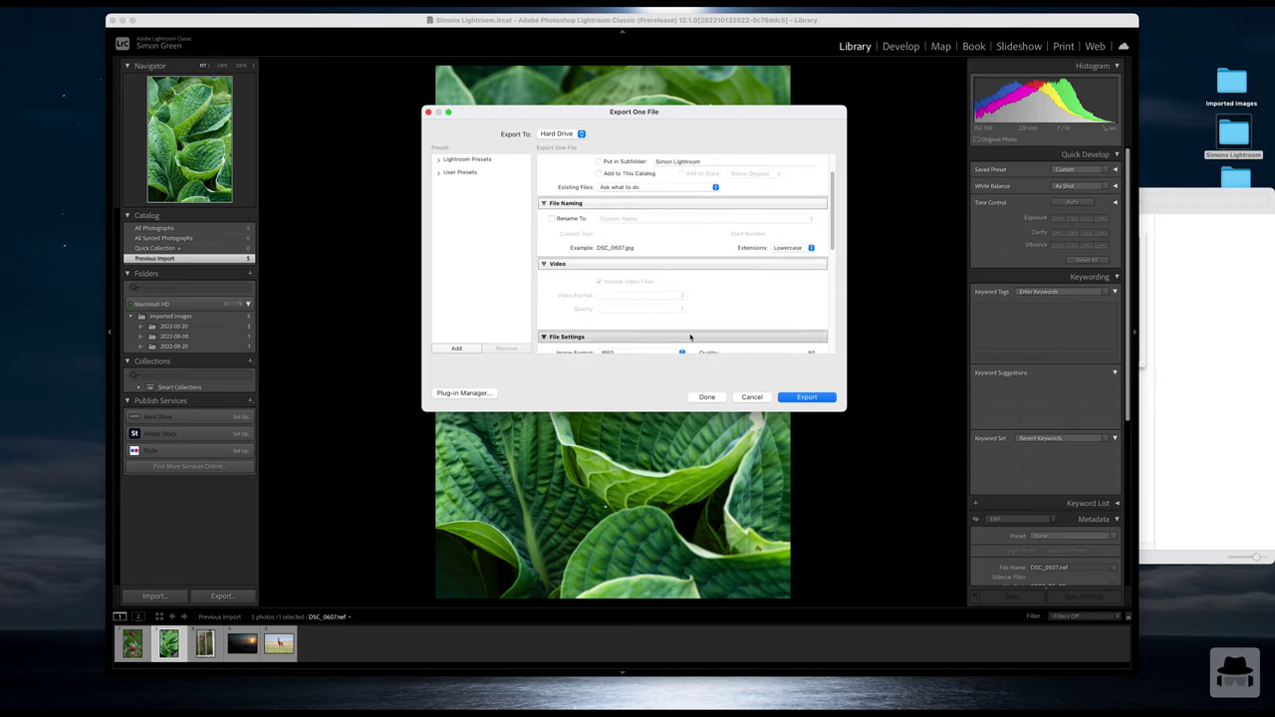
pyautogui.scroll(-5, 815, 279)
pyautogui.scroll(5, 825, 328)
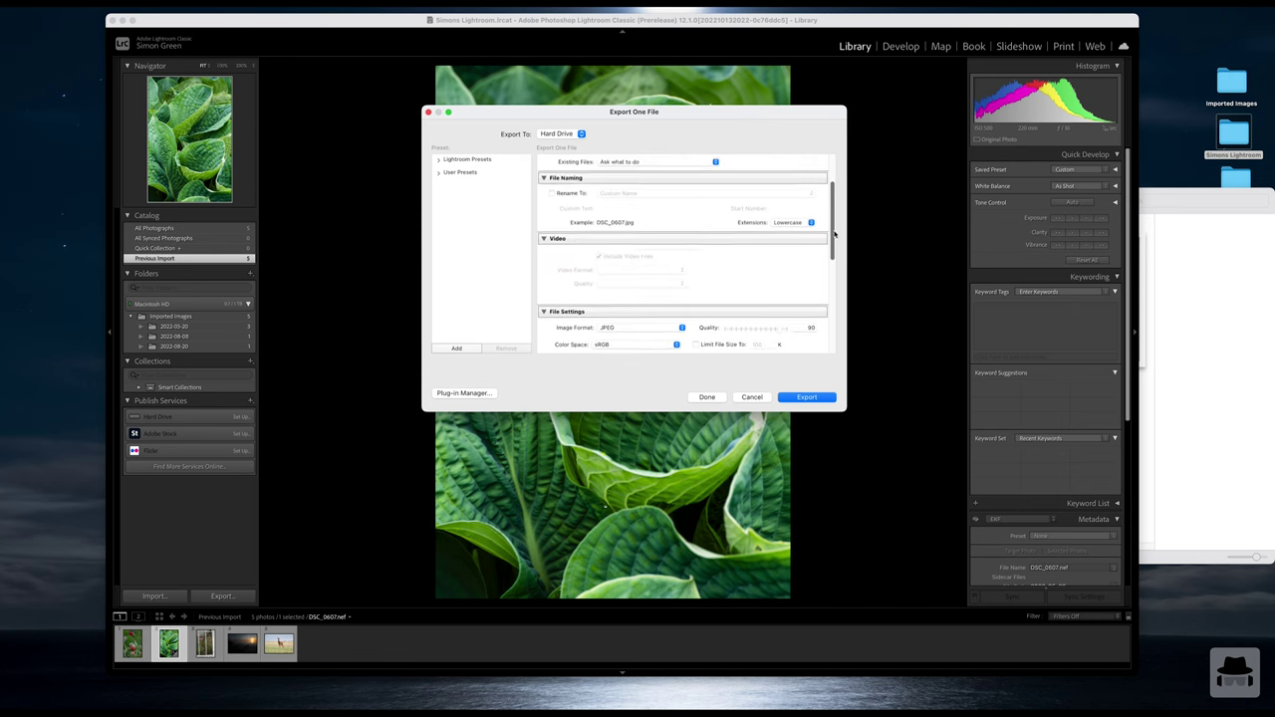
pyautogui.click(807, 396)
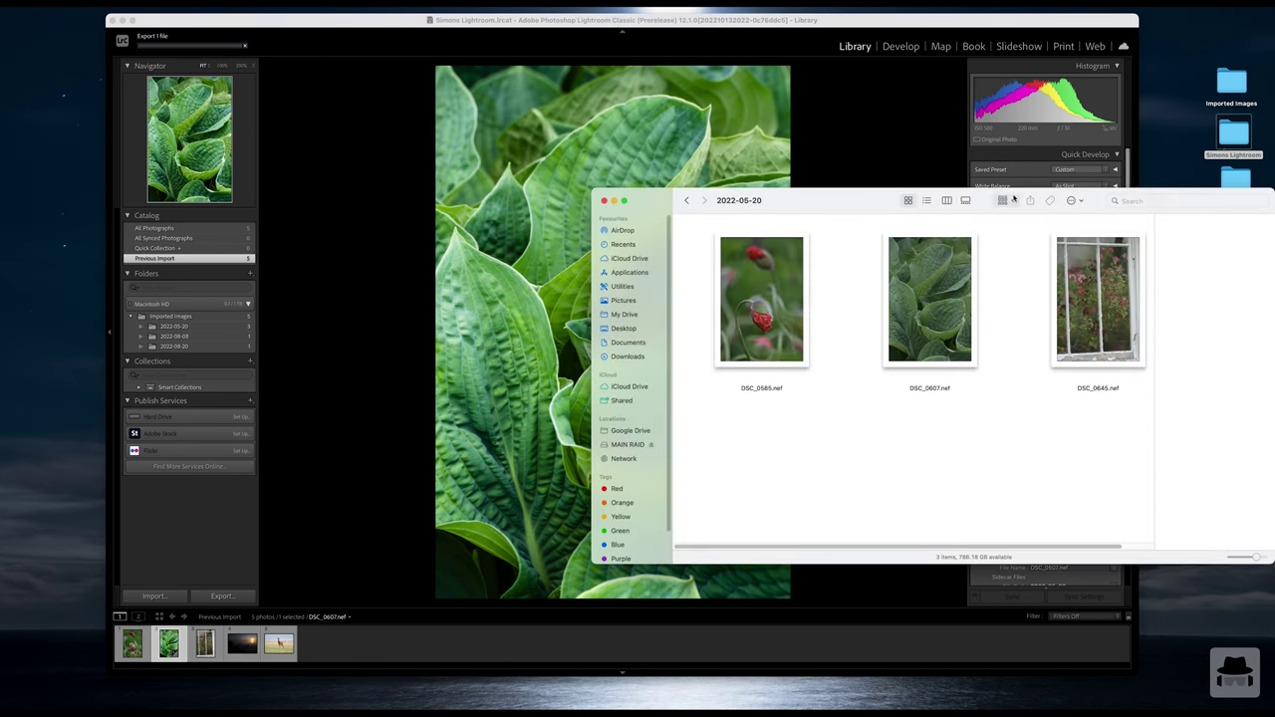
# - View the exported DSC_0607.jpg as a large thumbnail in the Exported Images folder, placed below the original files' window in Finder
pyautogui.moveTo(1171, 194); pyautogui.dragTo(765, 69)
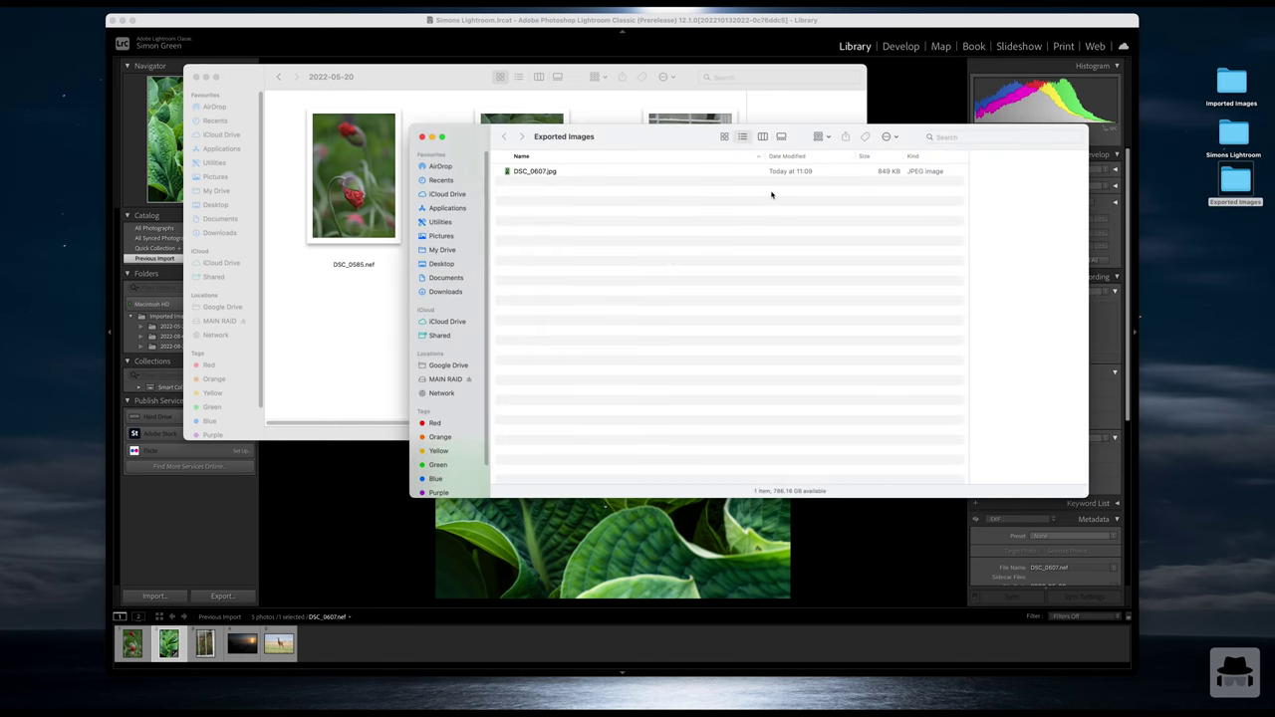
pyautogui.moveTo(644, 138); pyautogui.dragTo(638, 264)
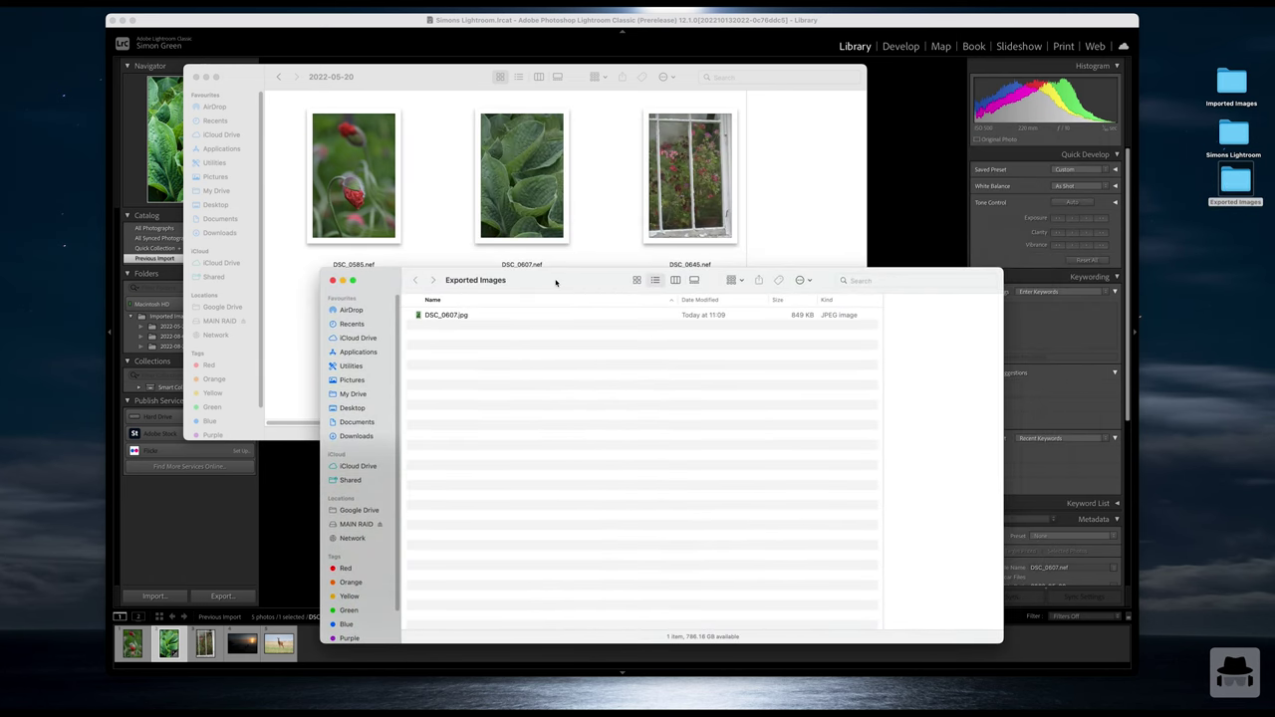
pyautogui.click(636, 280)
pyautogui.moveTo(973, 637); pyautogui.dragTo(993, 640)
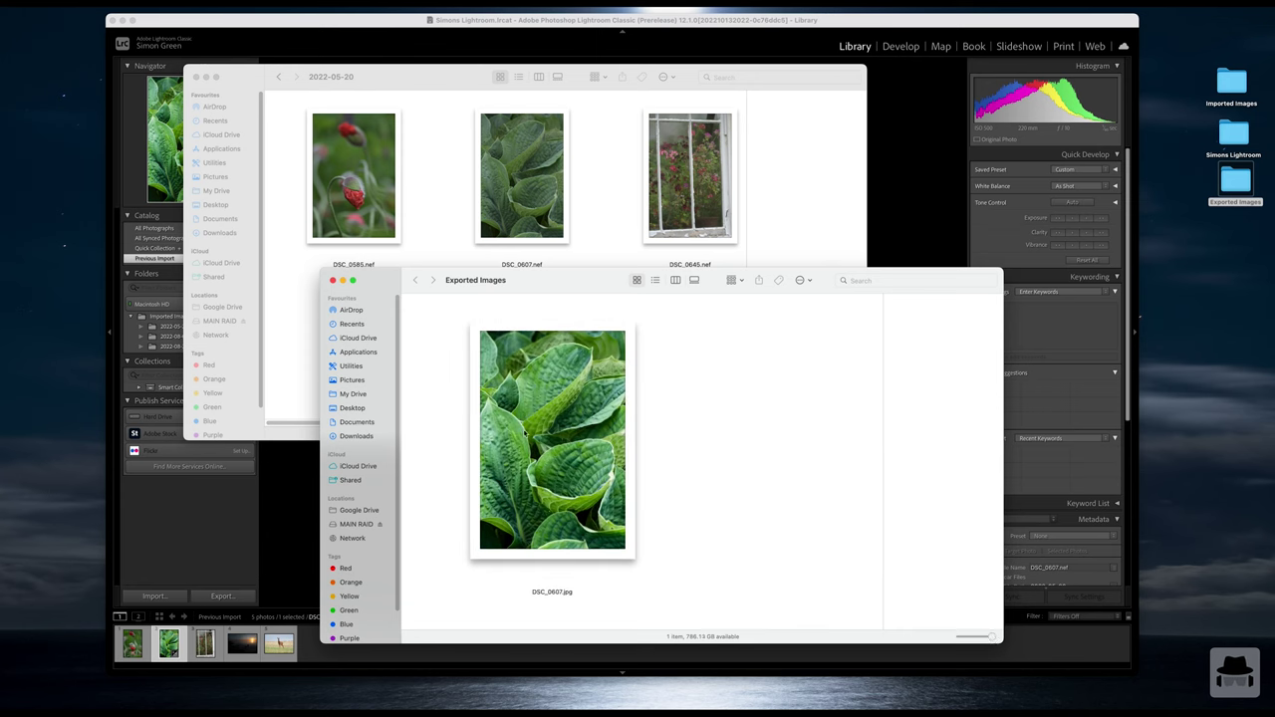
# - Preview the original DSC_0607.nef and the exported DSC_0607.jpg at large size to compare them
pyautogui.click(505, 141)
pyautogui.press('space')
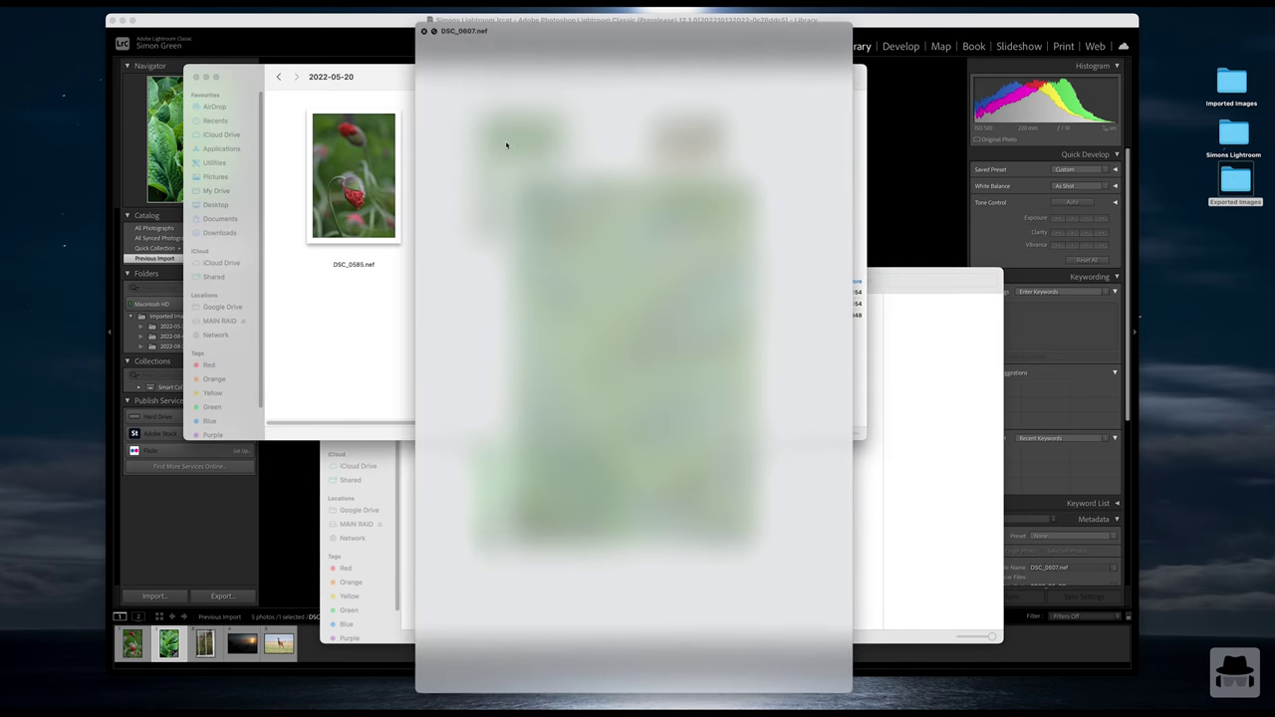
pyautogui.press('space')
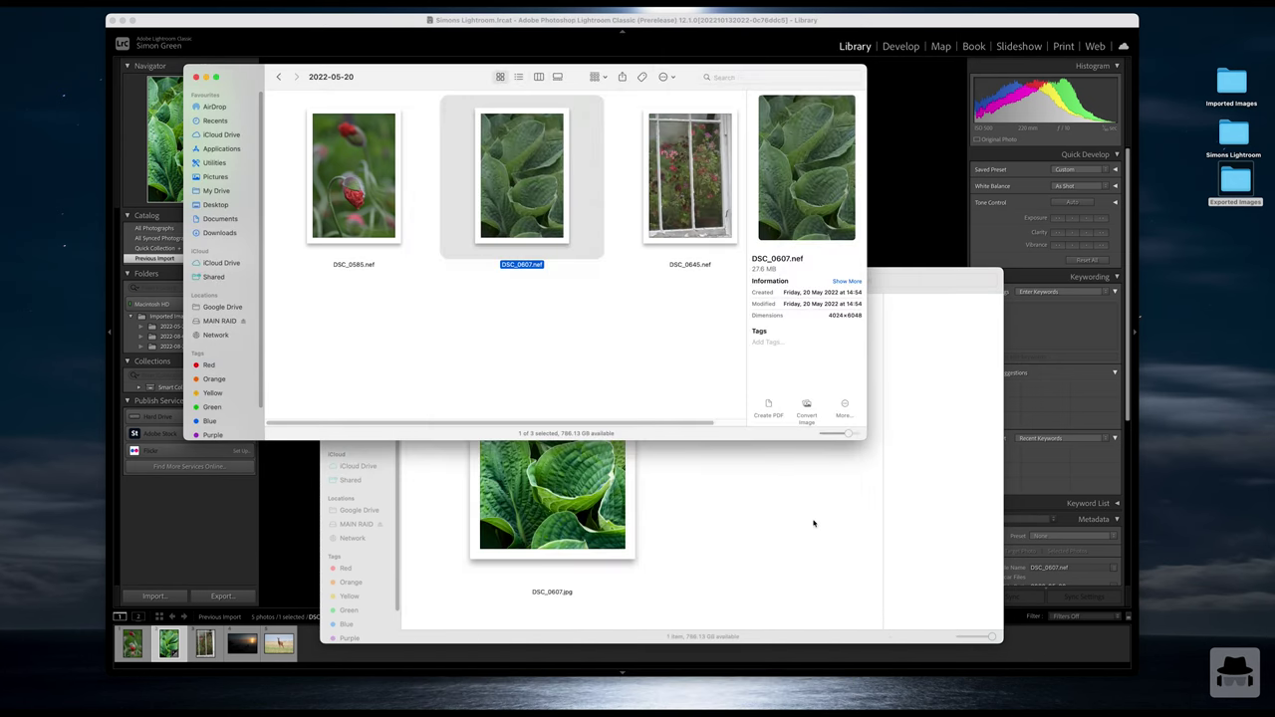
pyautogui.click(816, 521)
pyautogui.click(553, 468)
pyautogui.press('space')
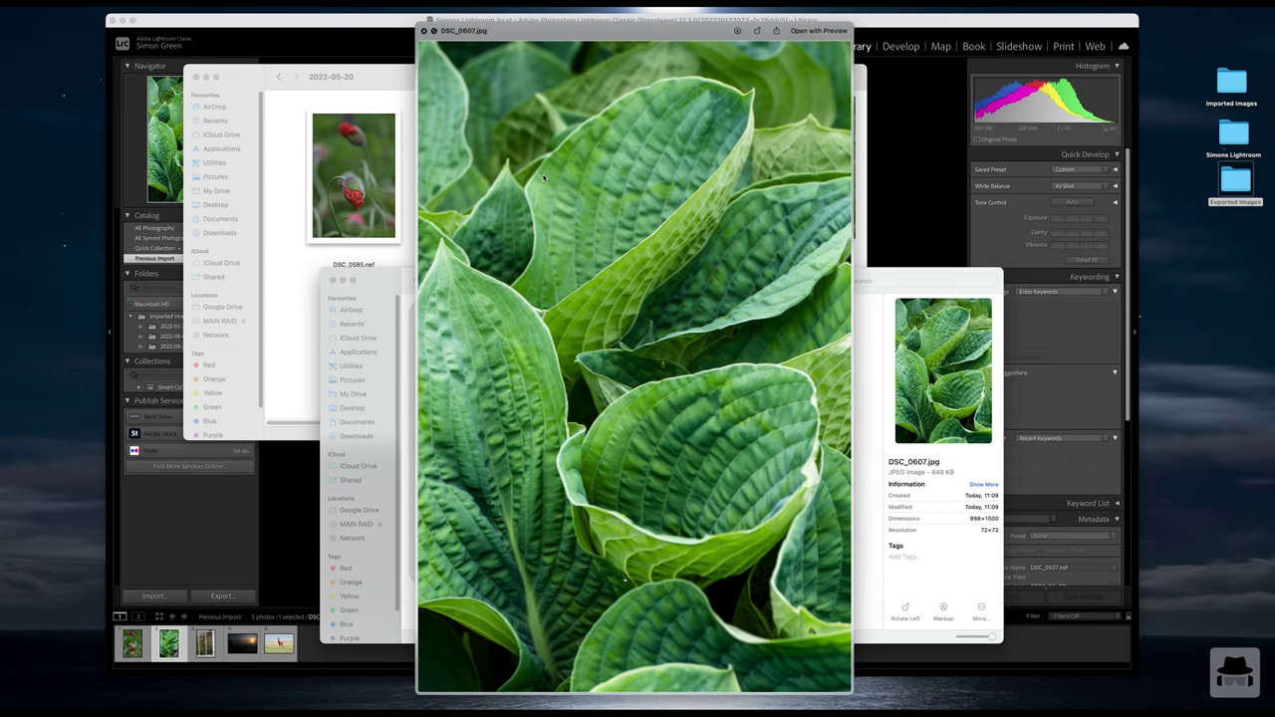
pyautogui.moveTo(564, 30); pyautogui.dragTo(785, 38)
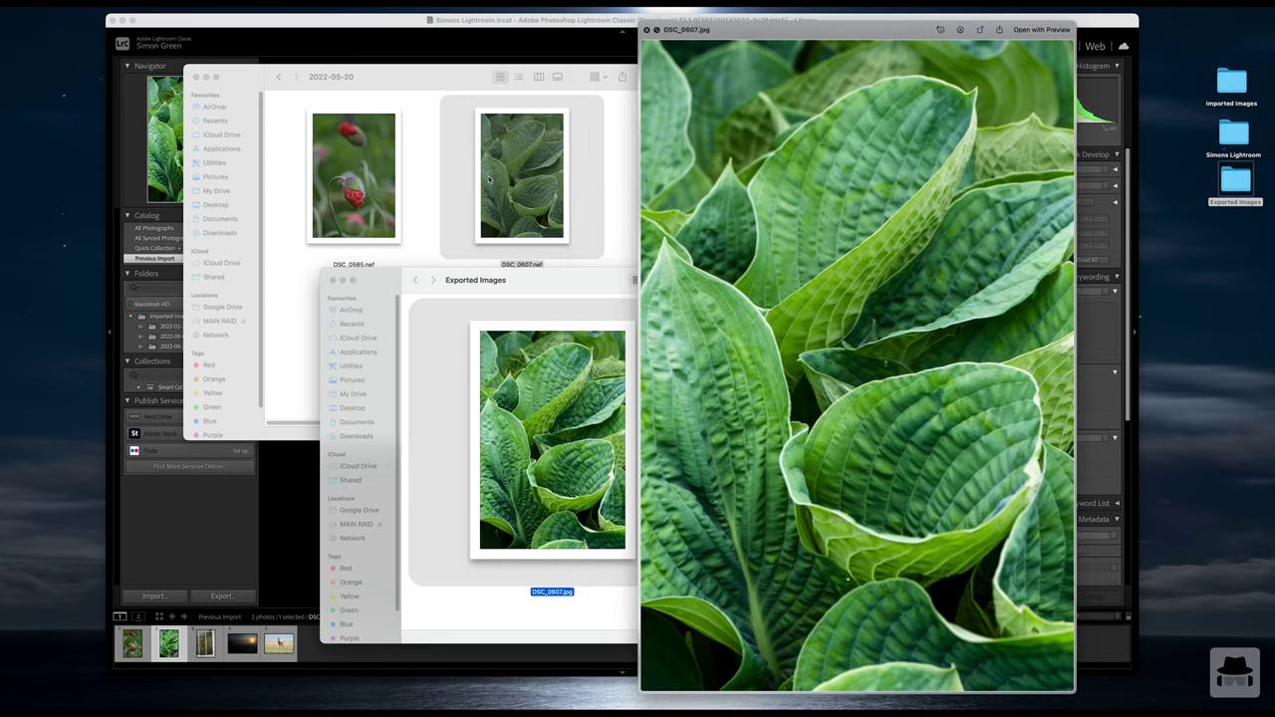
# - Arrange the original and exported photo folders side by side and open the desktop catalog folder in front to compare all three locations
pyautogui.click(488, 179)
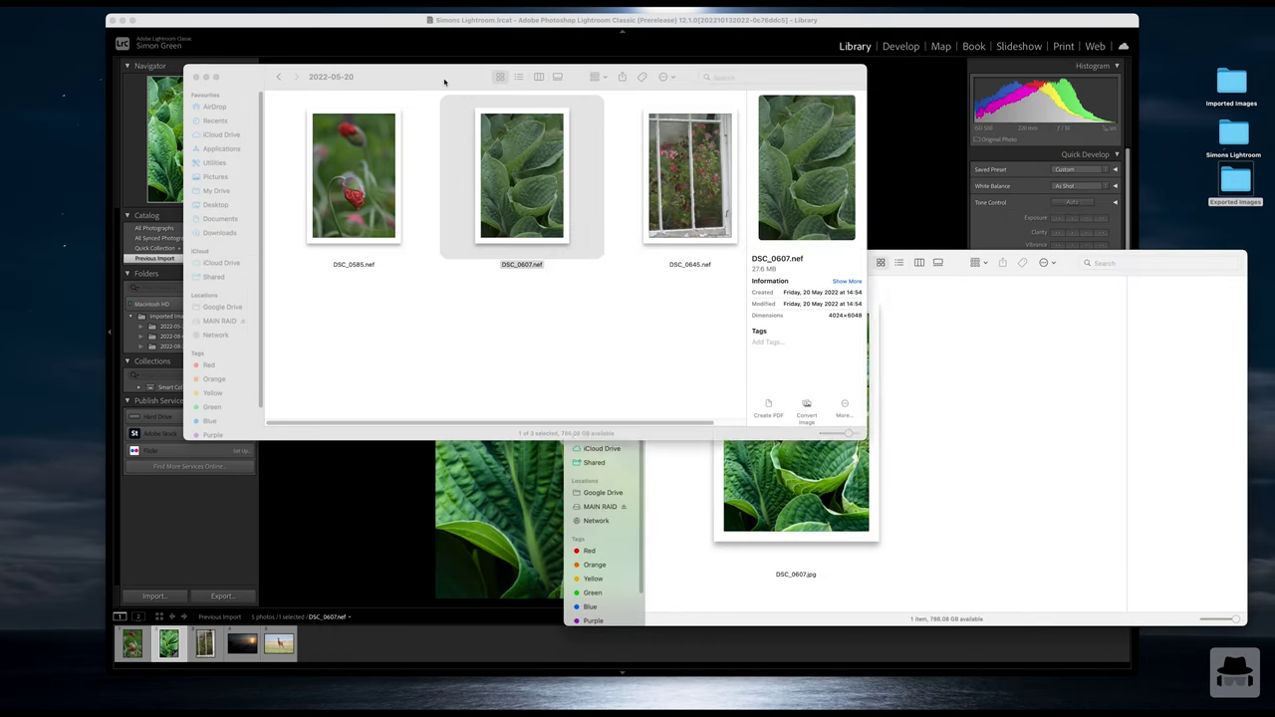
pyautogui.moveTo(437, 82); pyautogui.dragTo(247, 101)
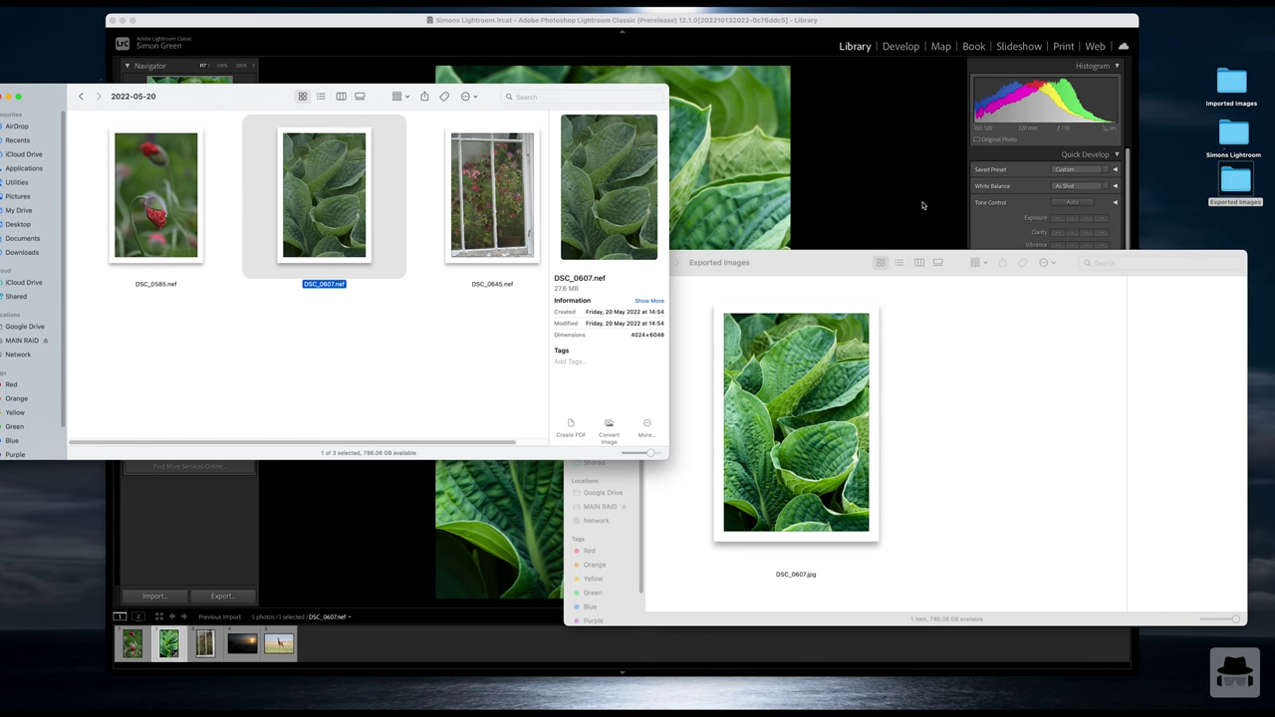
pyautogui.doubleClick(1233, 136)
pyautogui.moveTo(760, 134); pyautogui.dragTo(376, 402)
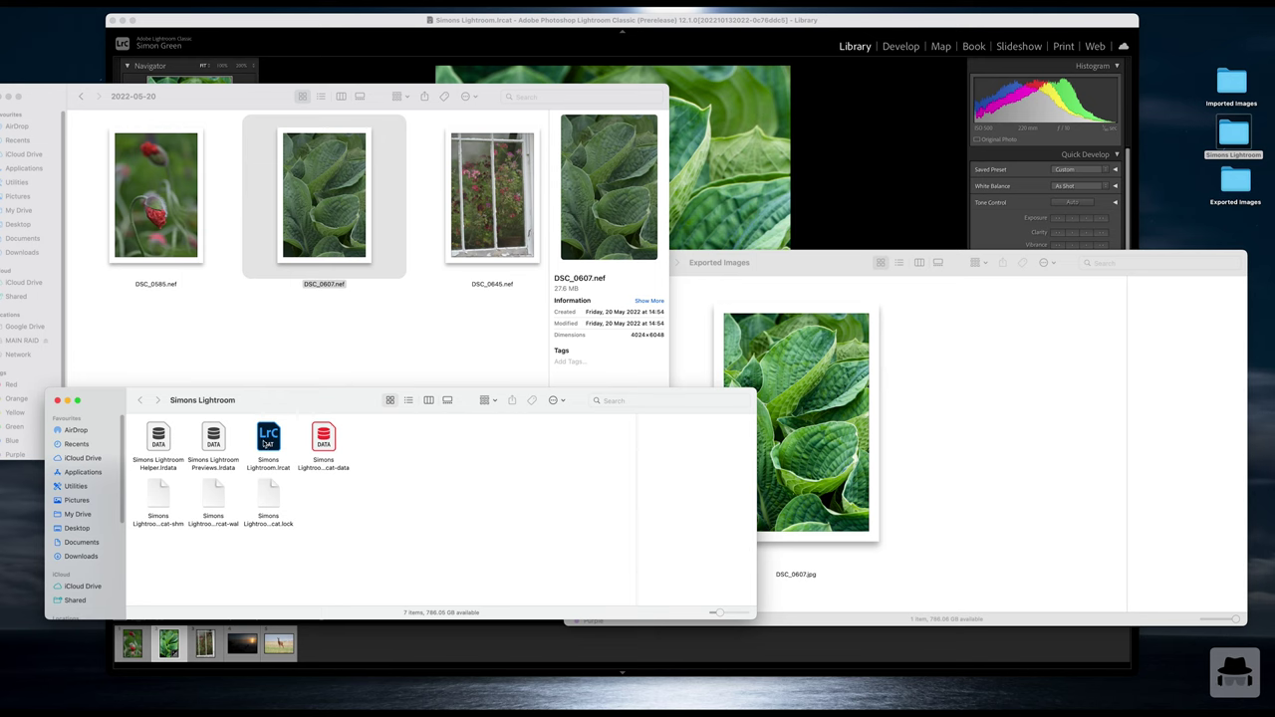
pyautogui.moveTo(822, 276); pyautogui.dragTo(888, 292)
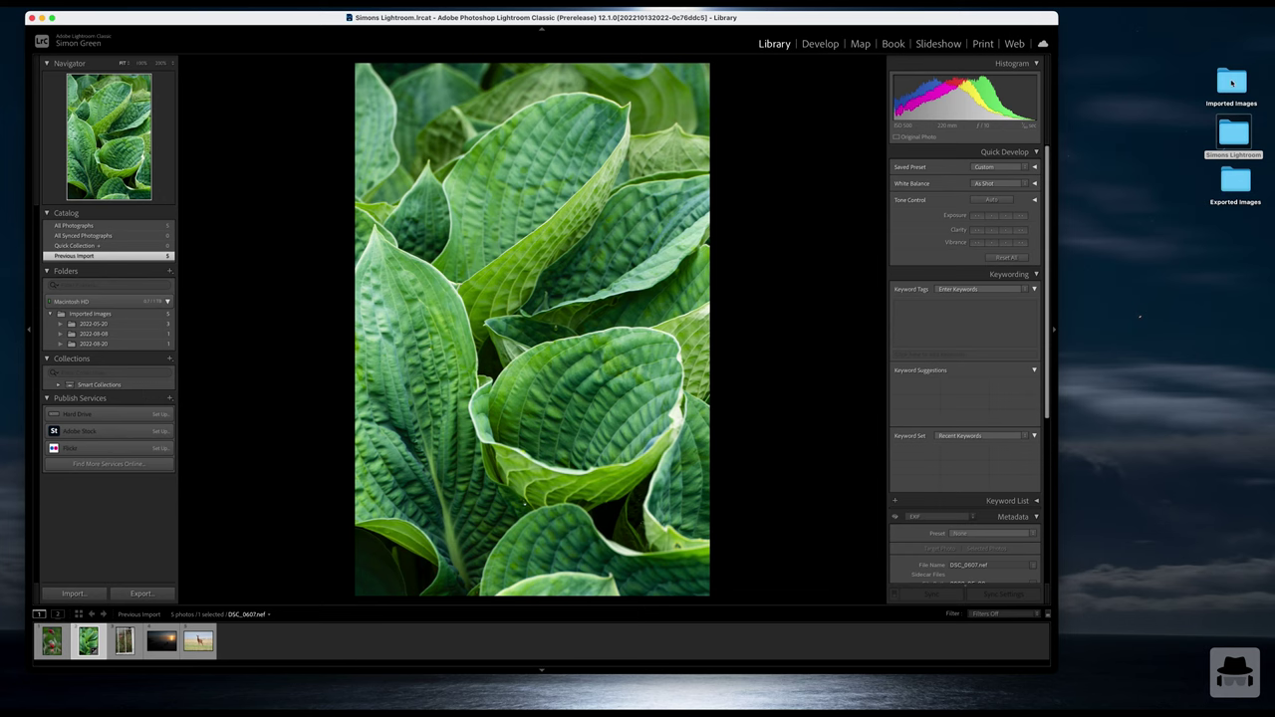
# - Move DSC_0607.nef out of the 2022-05-20 folder in Imported Images onto the desktop
pyautogui.doubleClick(1231, 83)
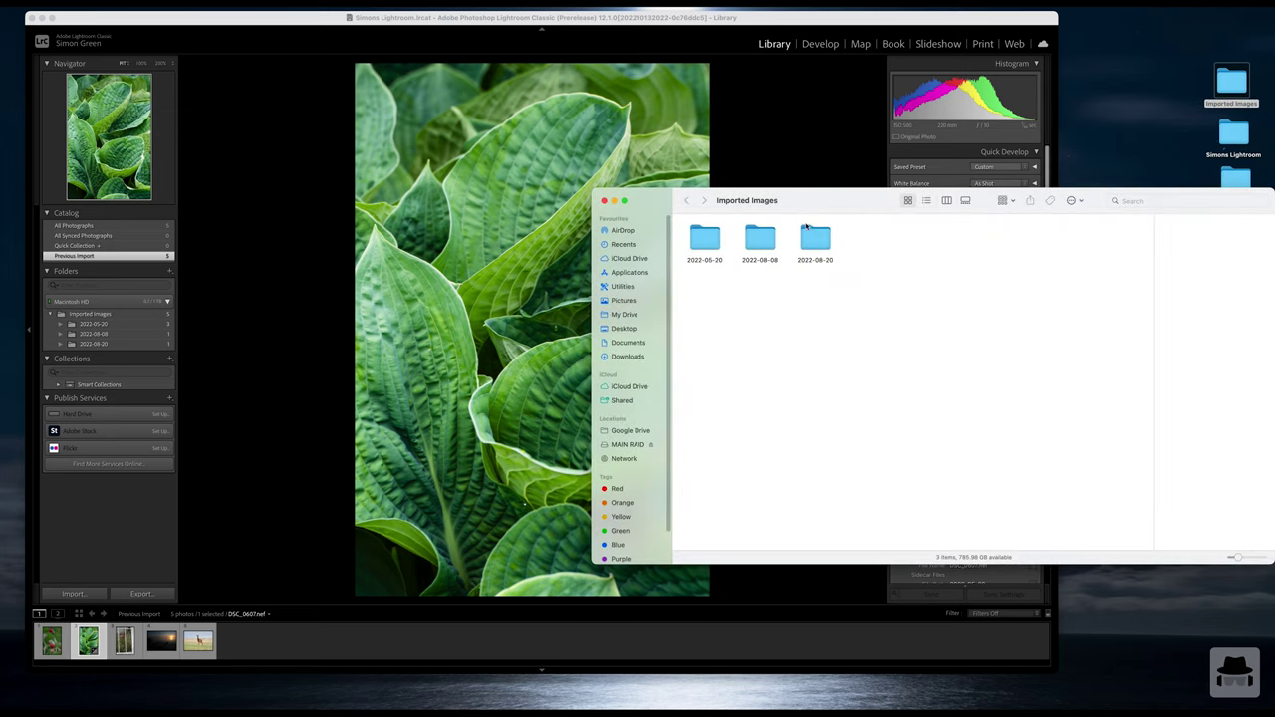
pyautogui.doubleClick(815, 237)
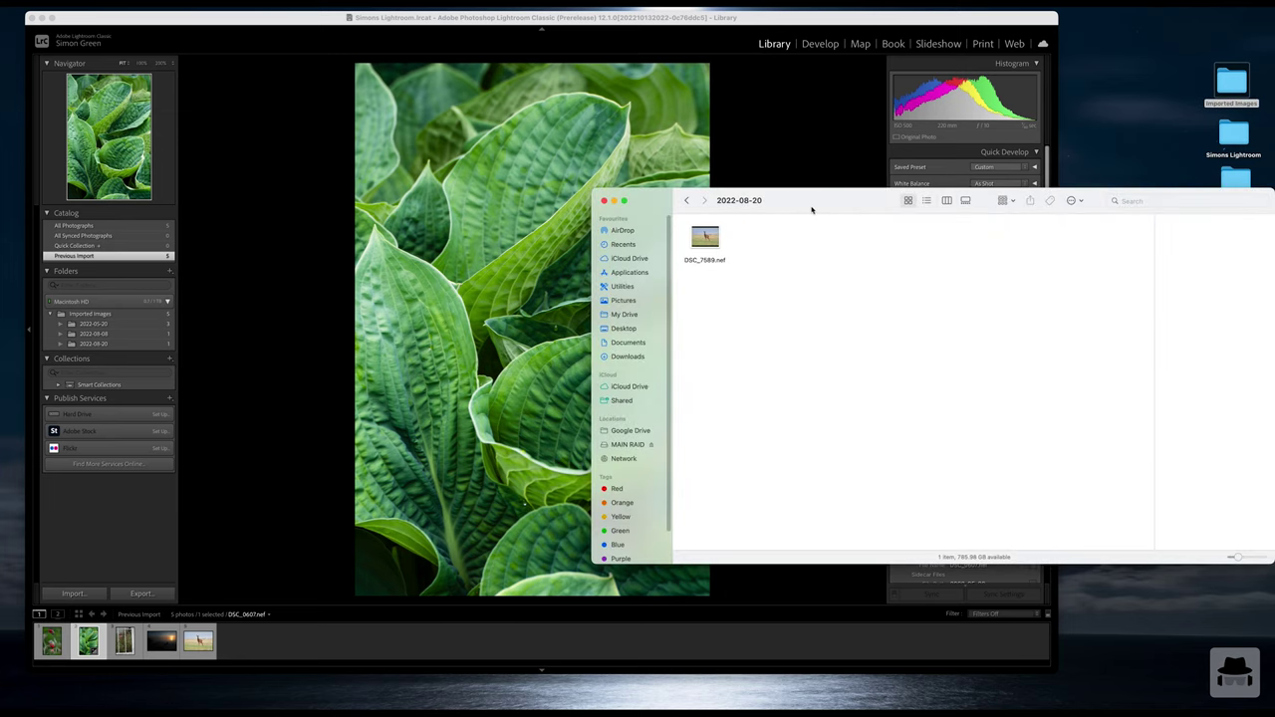
pyautogui.moveTo(818, 199); pyautogui.dragTo(732, 207)
pyautogui.click(600, 208)
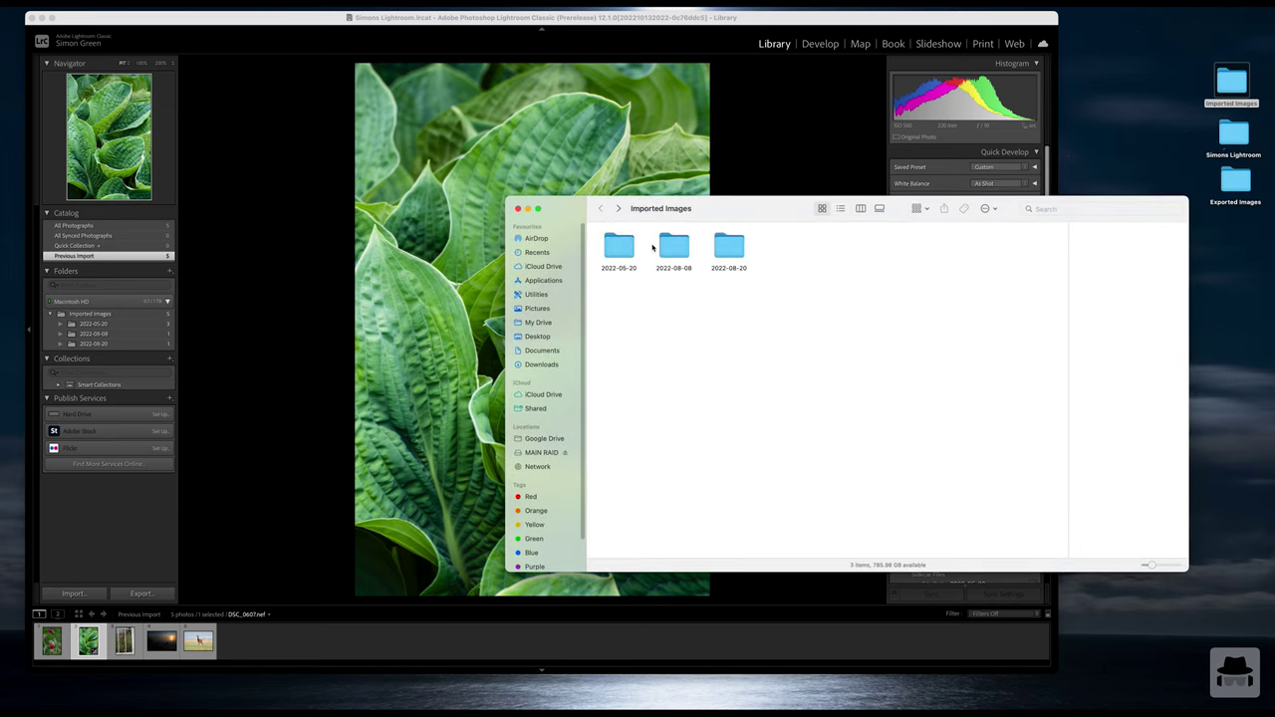
pyautogui.click(668, 249)
pyautogui.doubleClick(619, 249)
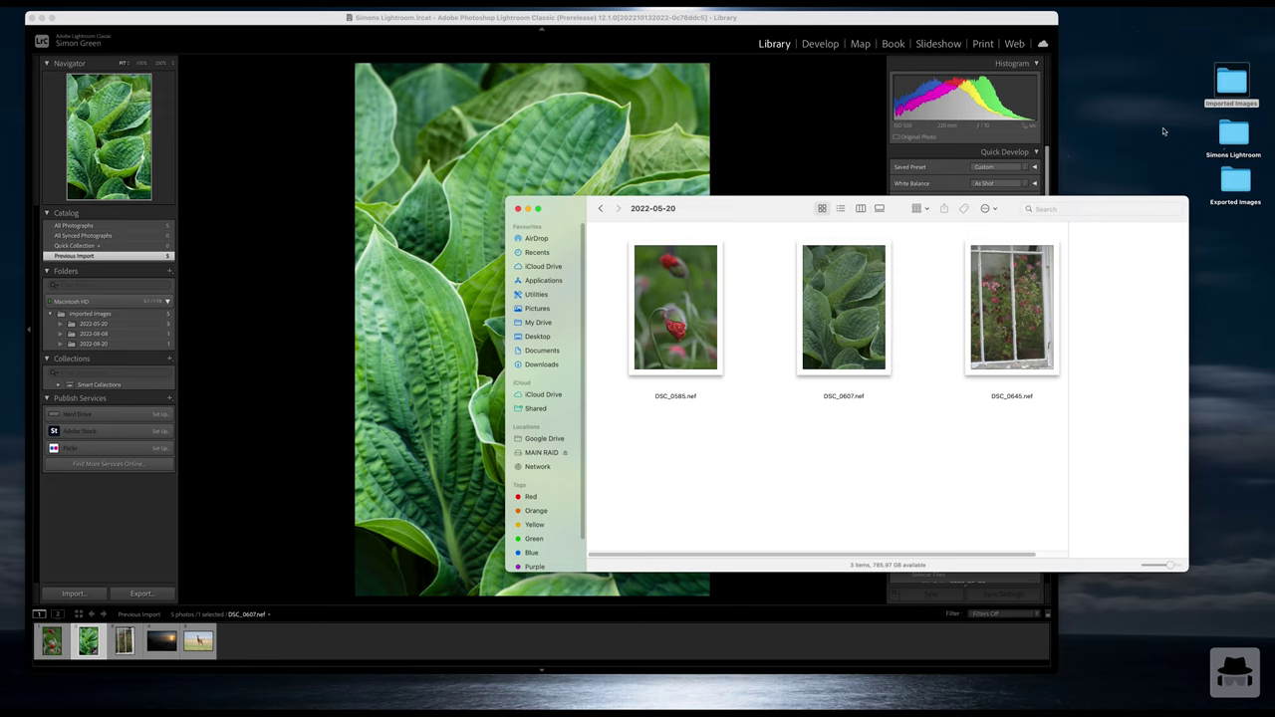
pyautogui.moveTo(842, 306); pyautogui.dragTo(1148, 112)
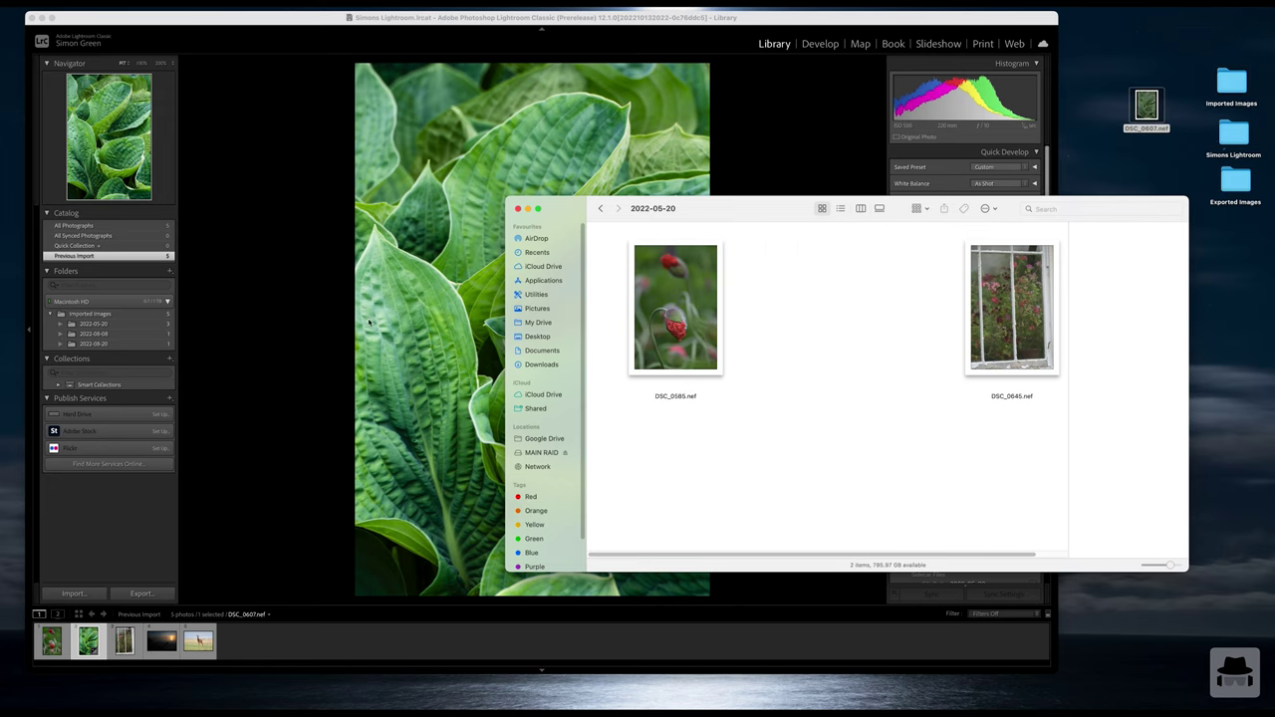
# - Switch to Lightroom Classic, show the photos as a grid and inspect the leaf photo's missing-file alert without locating the file
pyautogui.click(220, 341)
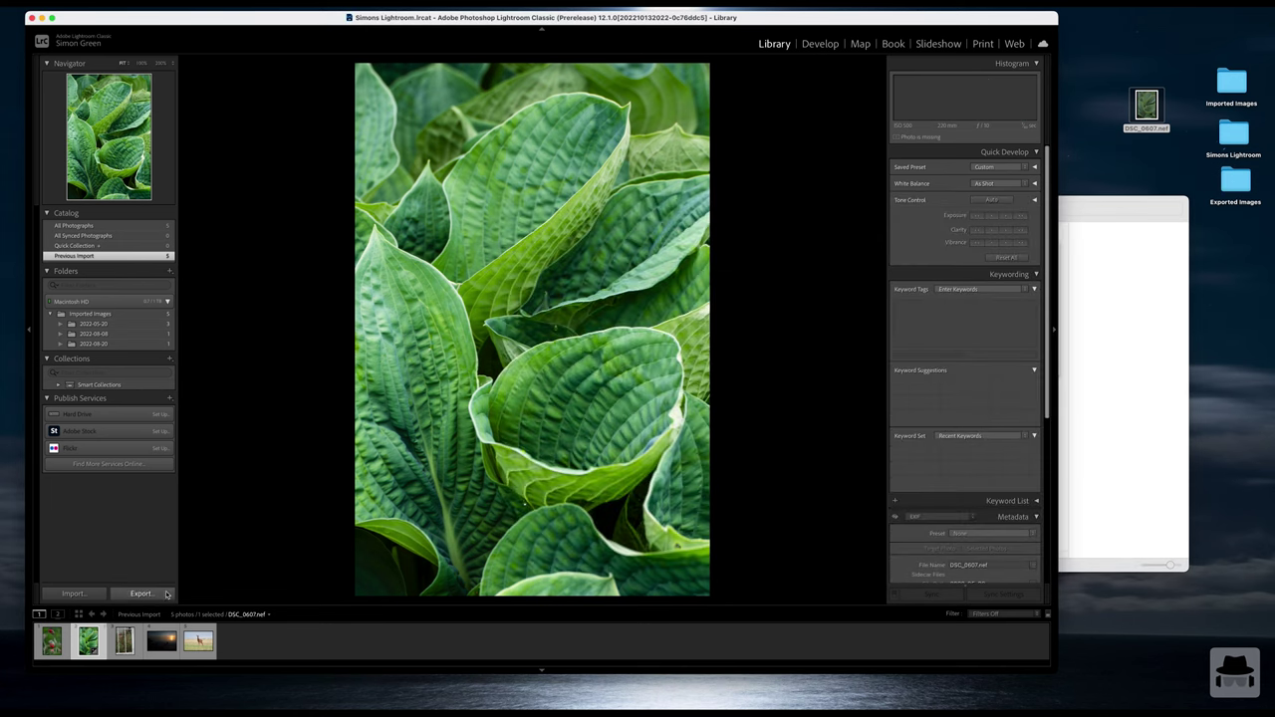
pyautogui.click(78, 613)
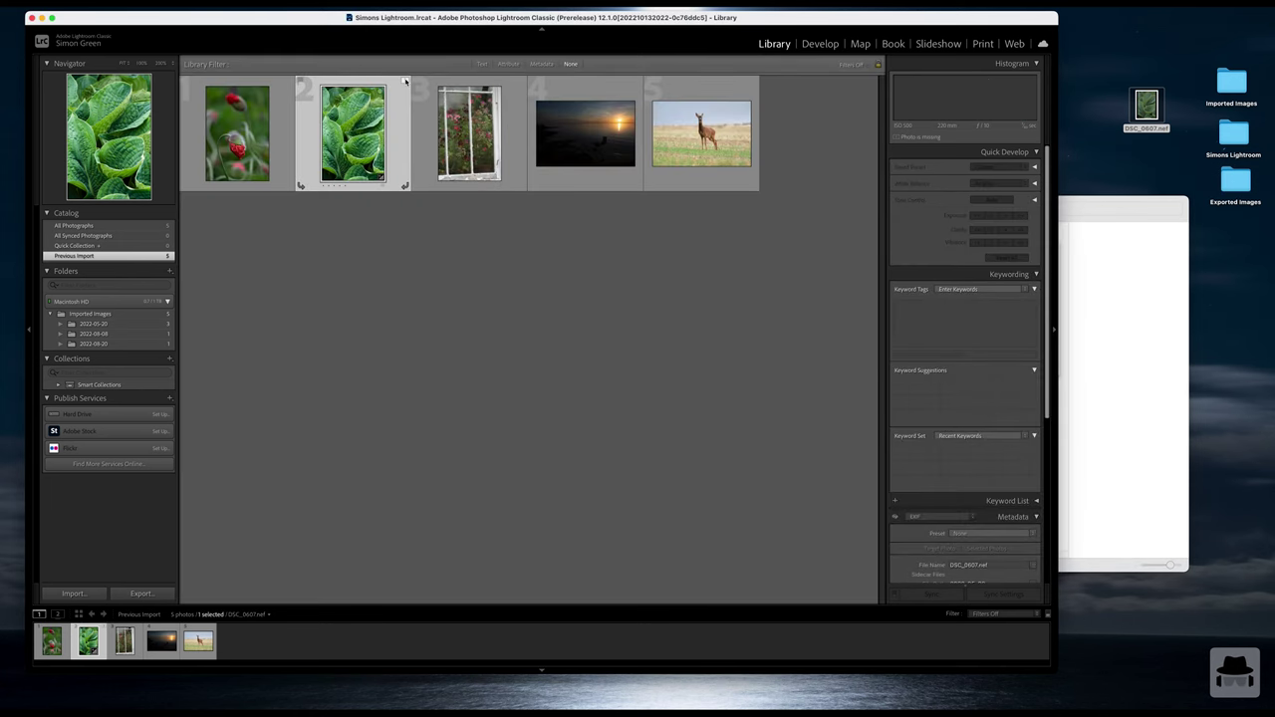
pyautogui.click(404, 82)
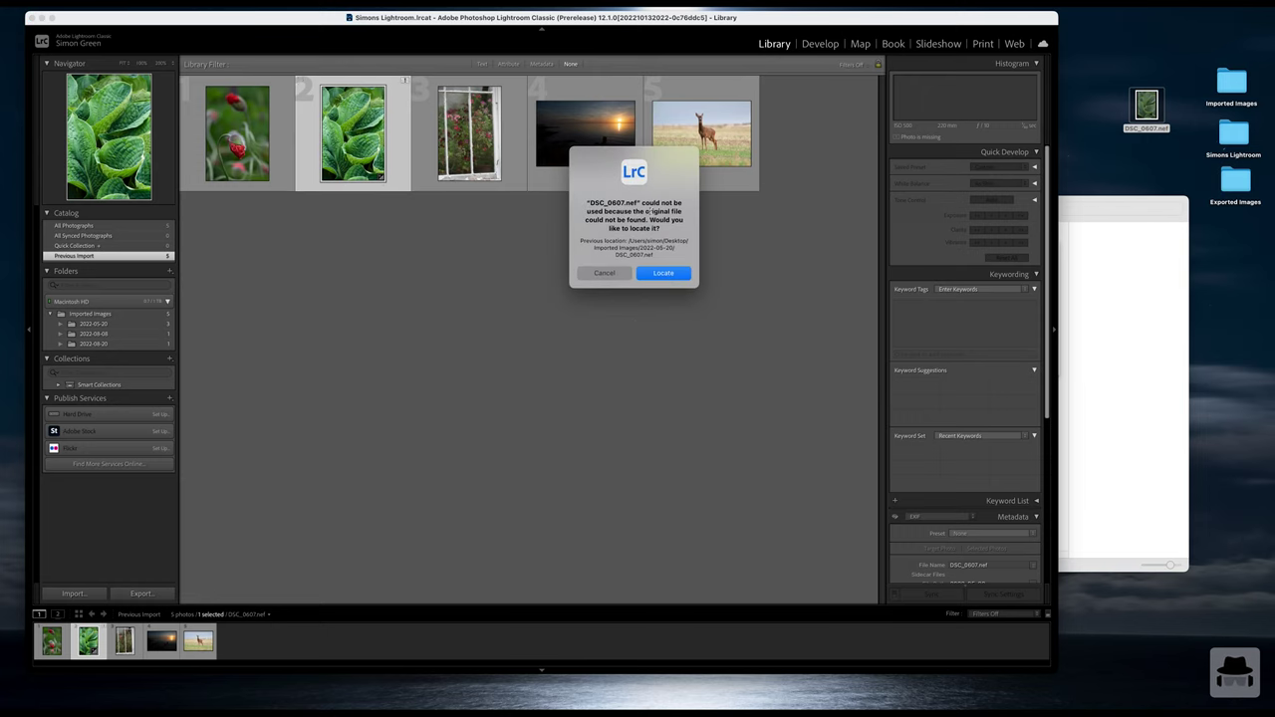
pyautogui.click(605, 272)
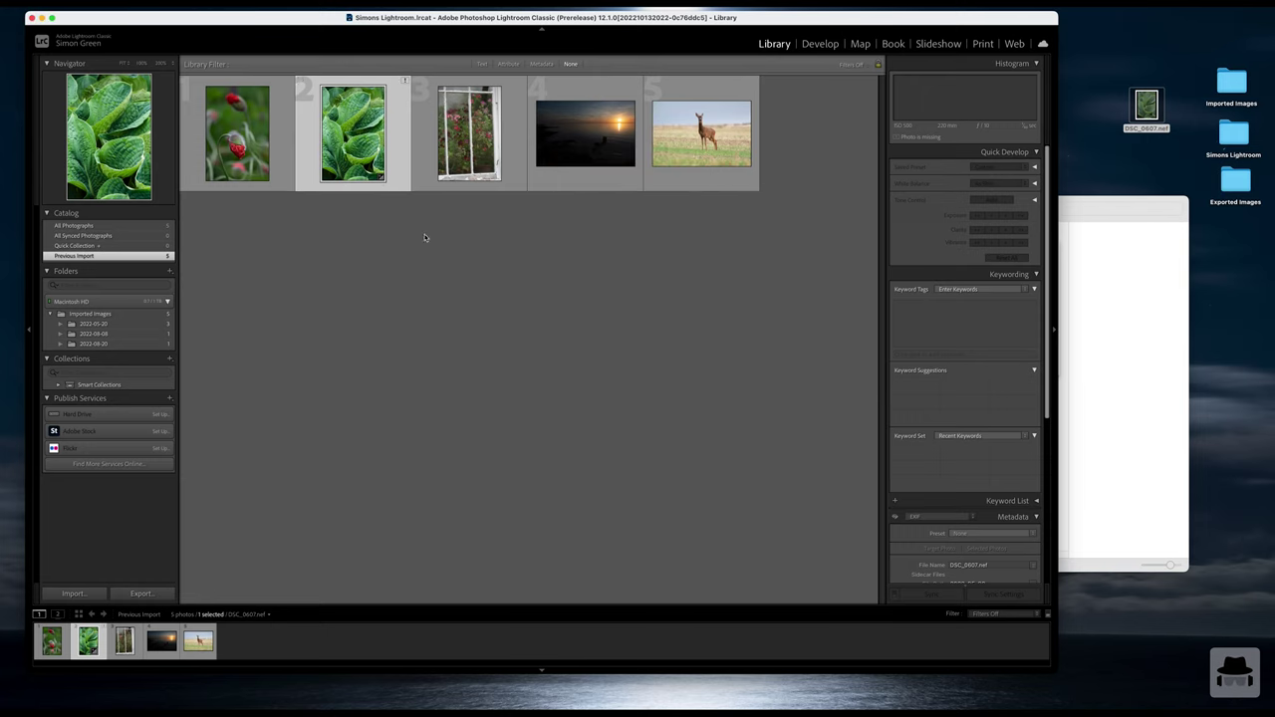
# - Open the leaf photo at full size and try to export it while its original file is away from its folder
pyautogui.doubleClick(344, 172)
pyautogui.rightClick(529, 222)
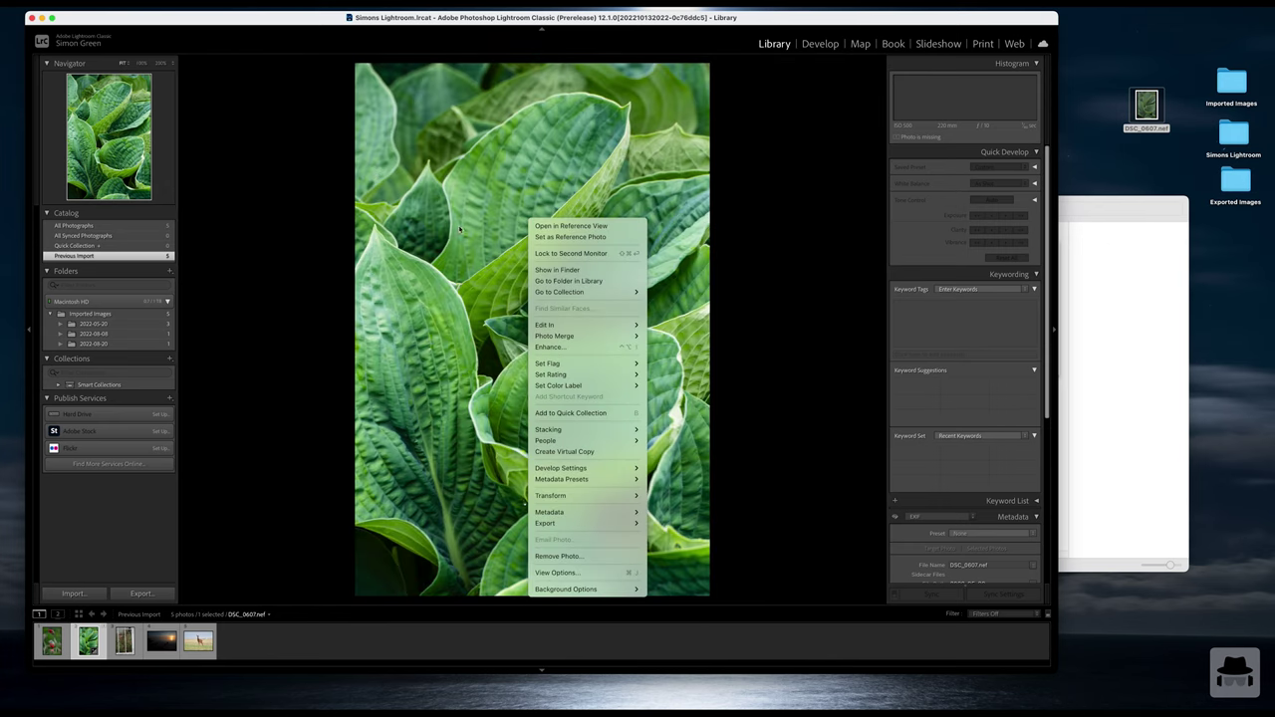
pyautogui.click(424, 249)
pyautogui.click(157, 593)
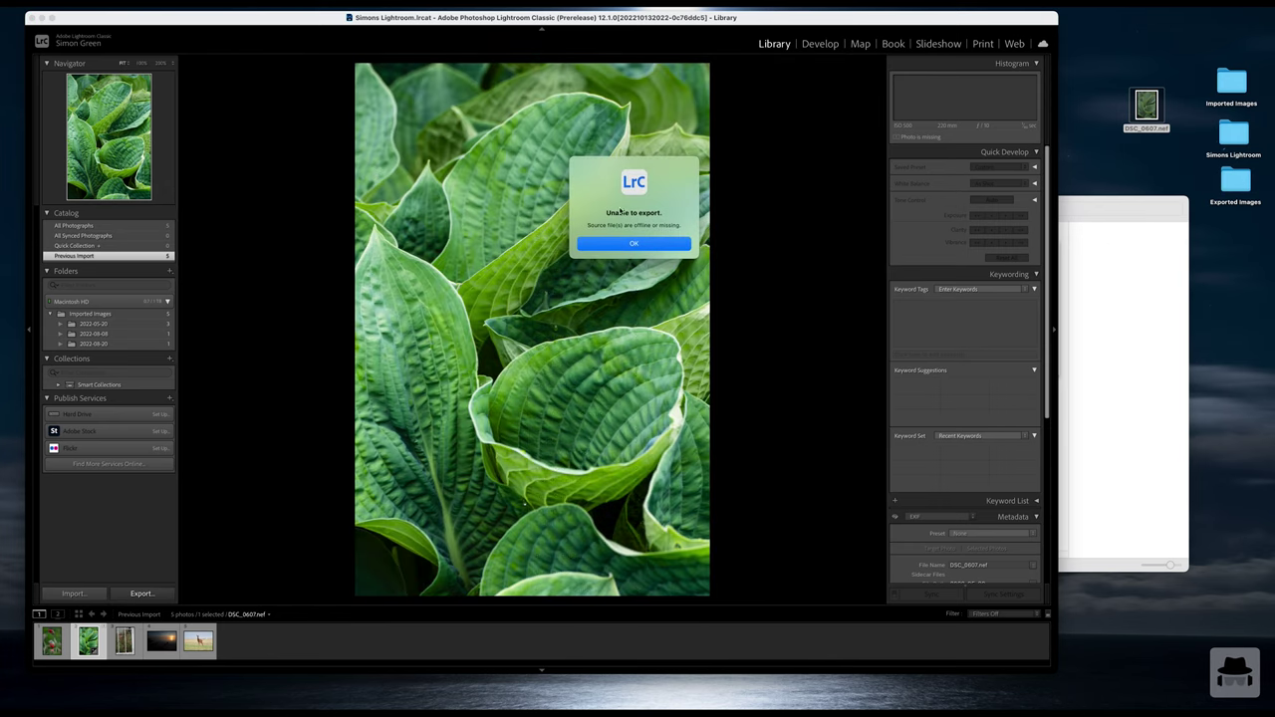
pyautogui.click(662, 245)
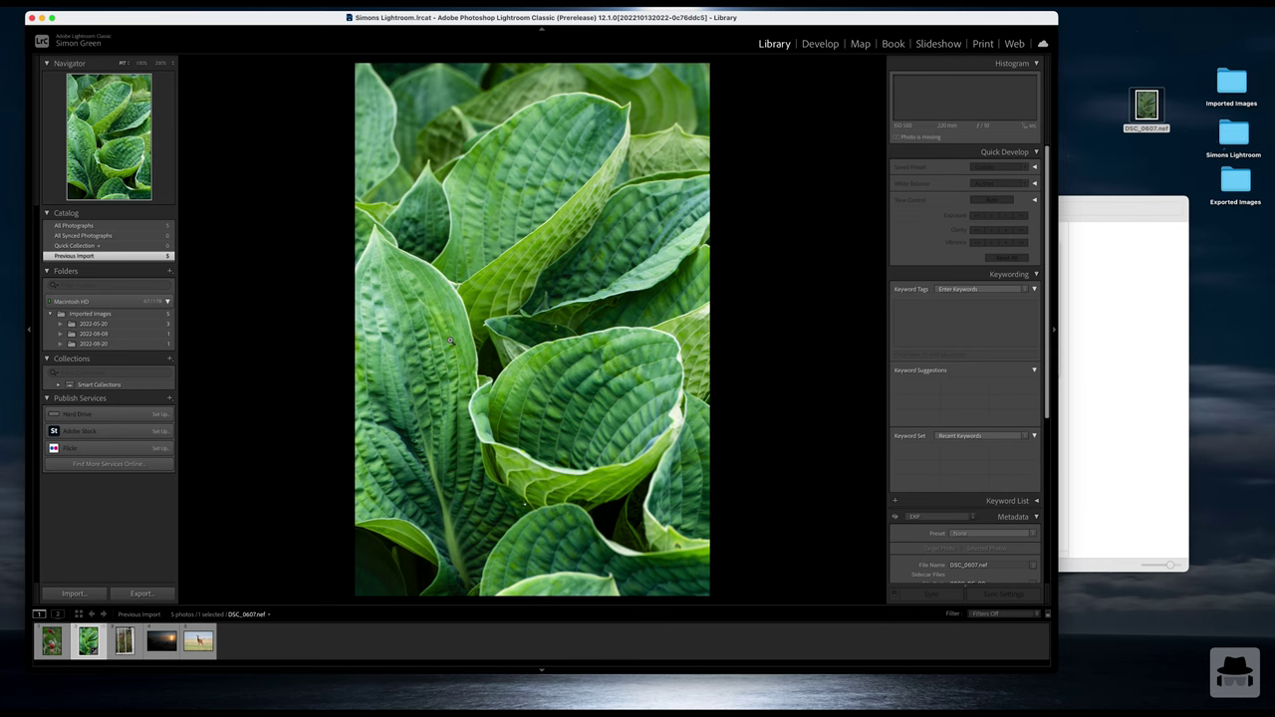
# - Check the leaf photo's edit settings in the Develop module and return to the Library
pyautogui.click(820, 44)
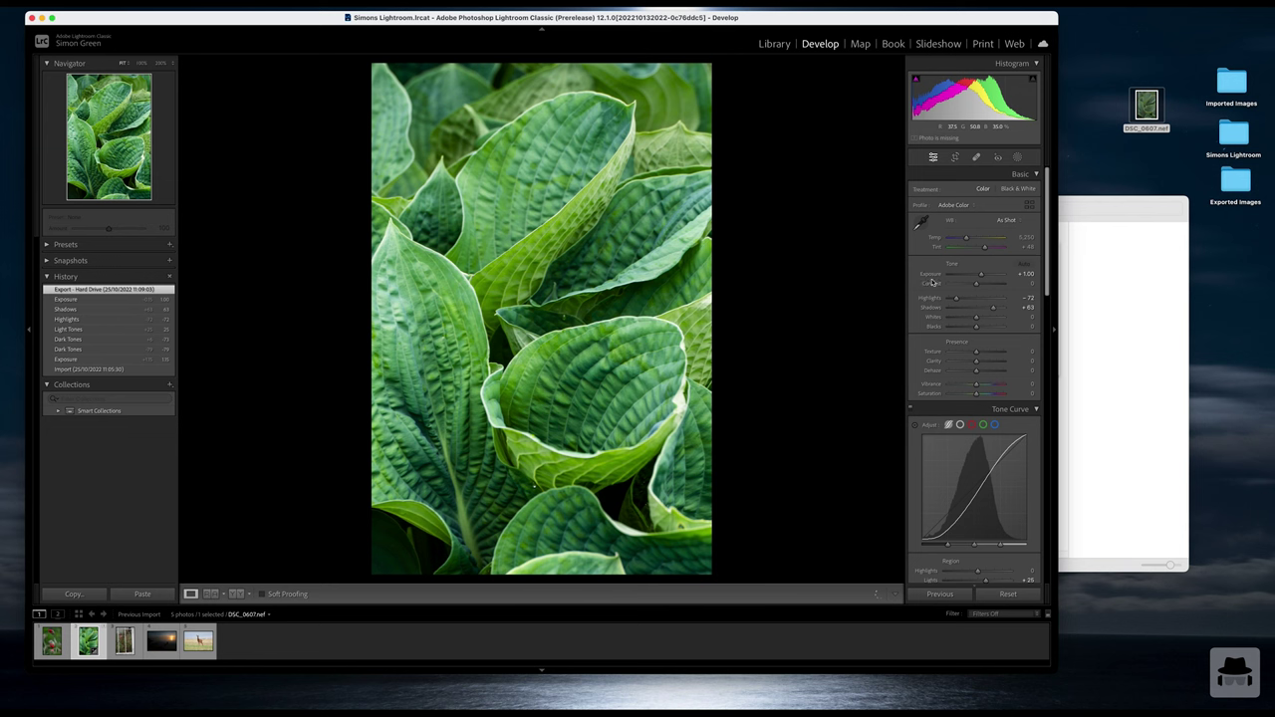
pyautogui.click(570, 283)
pyautogui.click(598, 282)
pyautogui.click(783, 45)
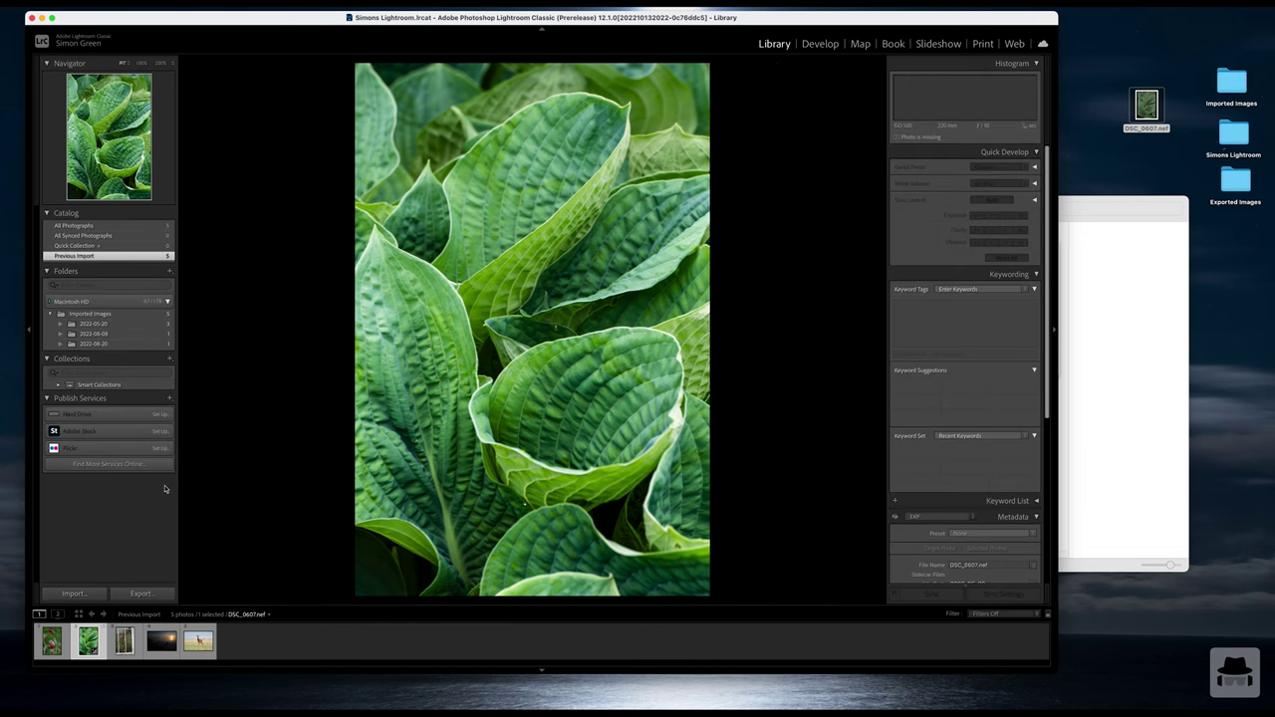
# - Show the parent folder of Imported Images in the folder list and keep the dated subfolders expanded beneath it
pyautogui.click(124, 314)
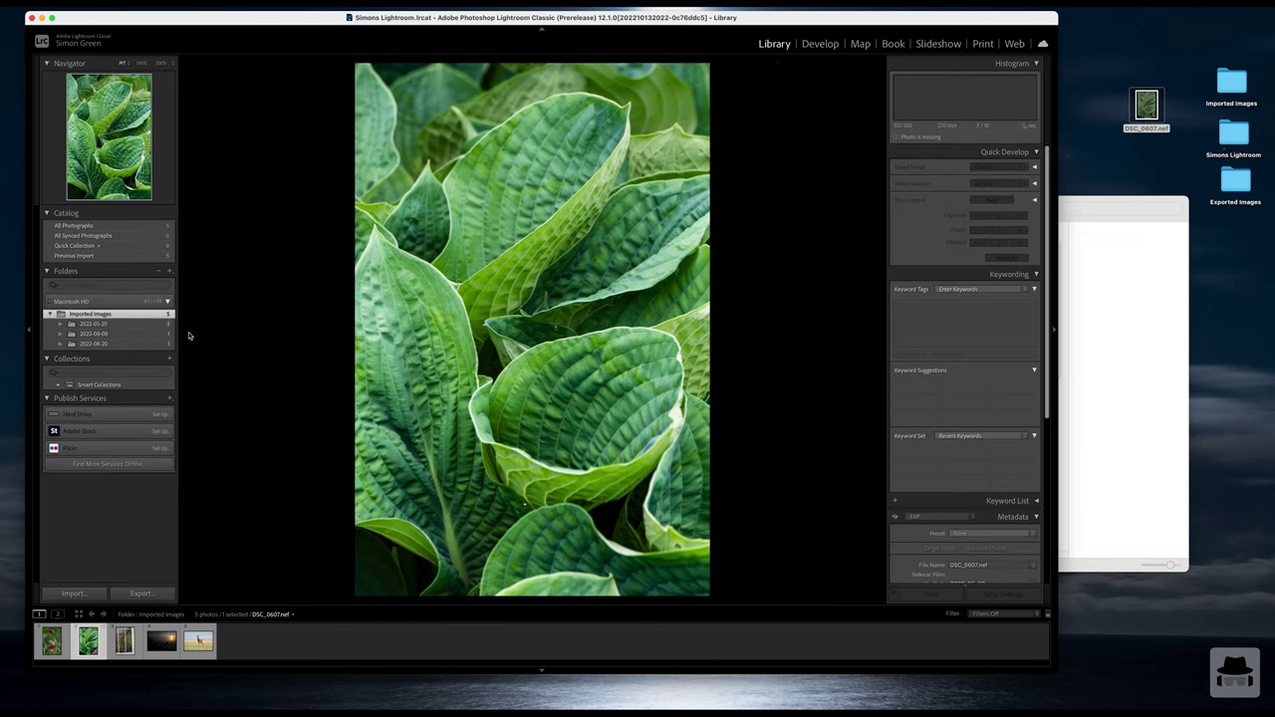
pyautogui.moveTo(135, 344)
pyautogui.rightClick(94, 315)
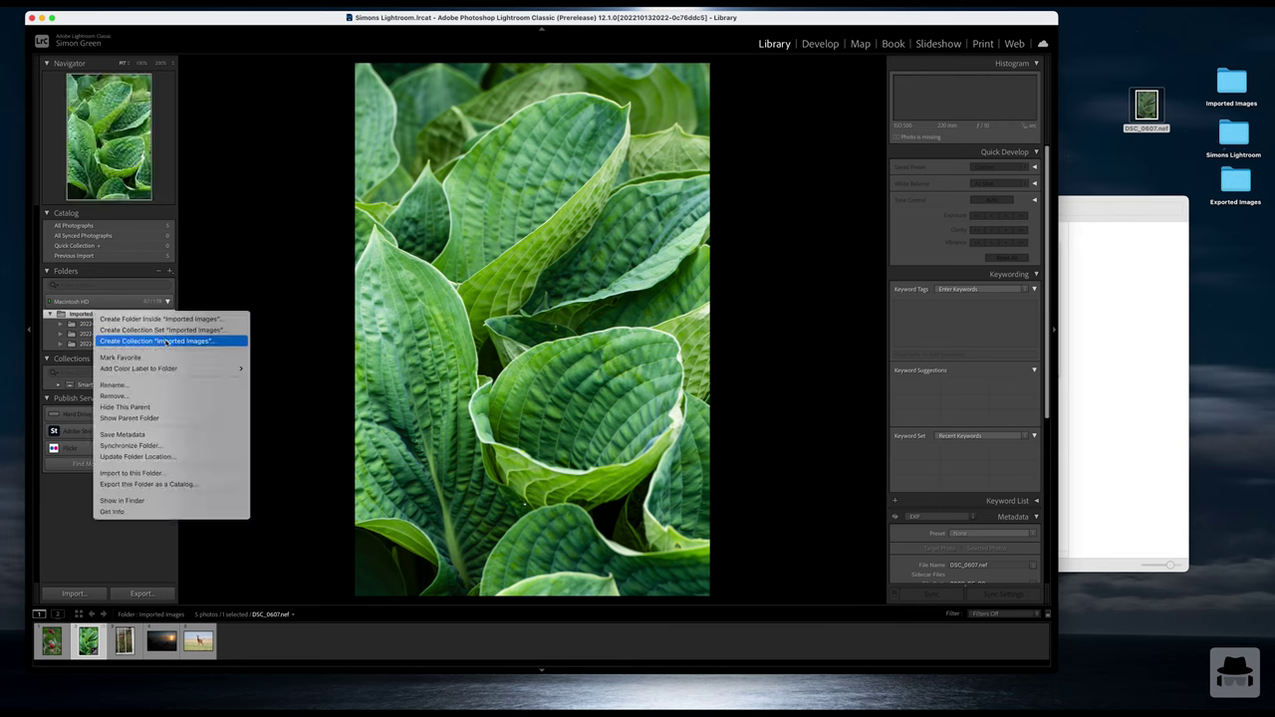
pyautogui.click(176, 418)
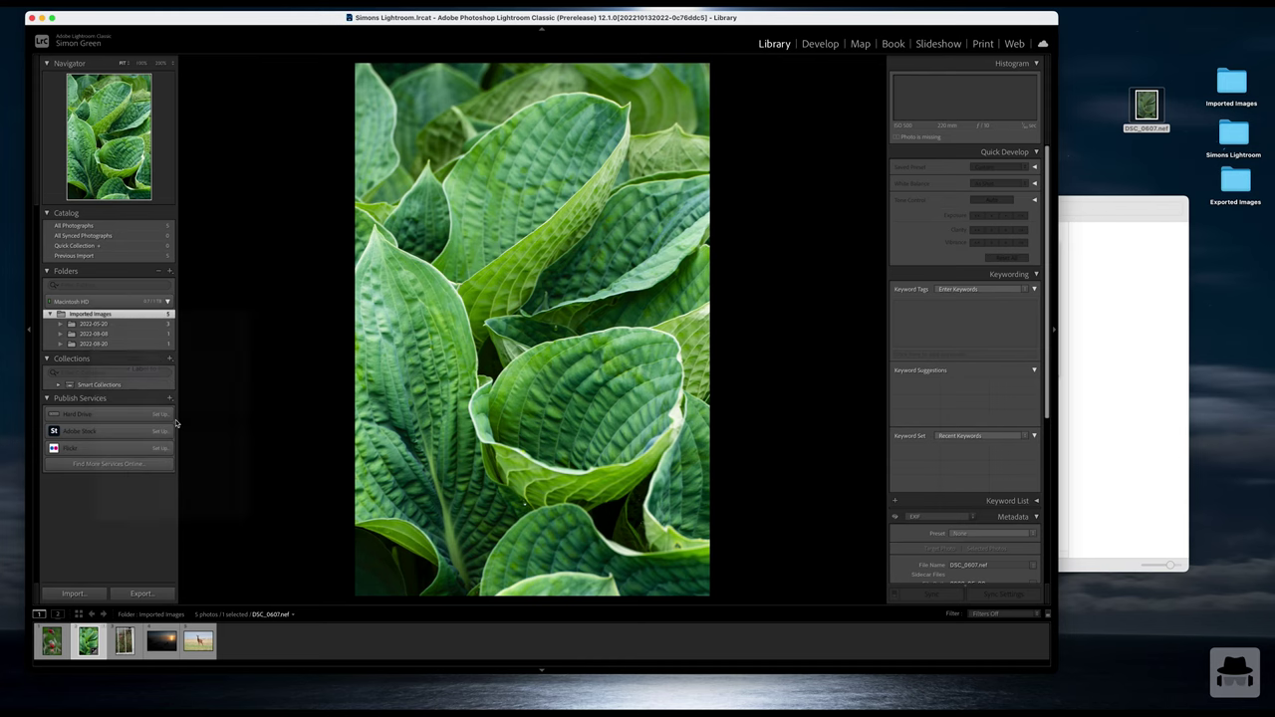
pyautogui.click(60, 325)
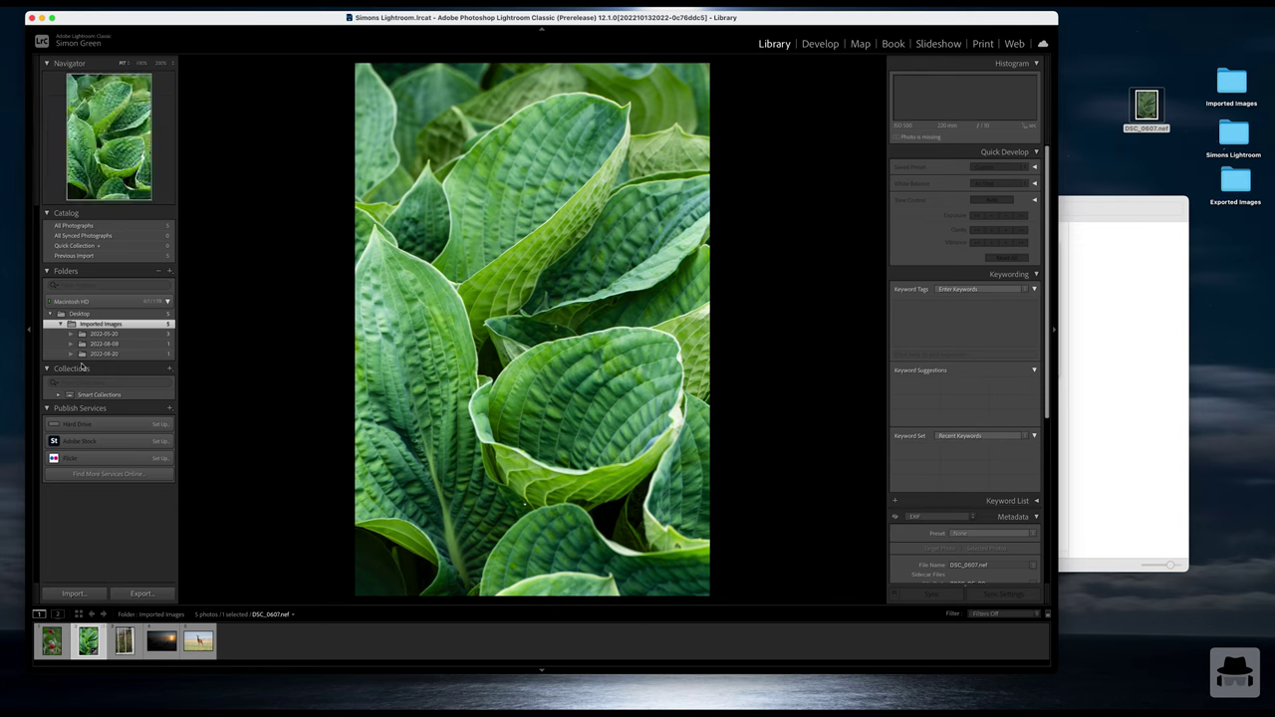
# - Move the deer photo DSC_7589.nef from the 2022-08-20 folder to 2022-08-08 and view that folder as a grid
pyautogui.click(112, 355)
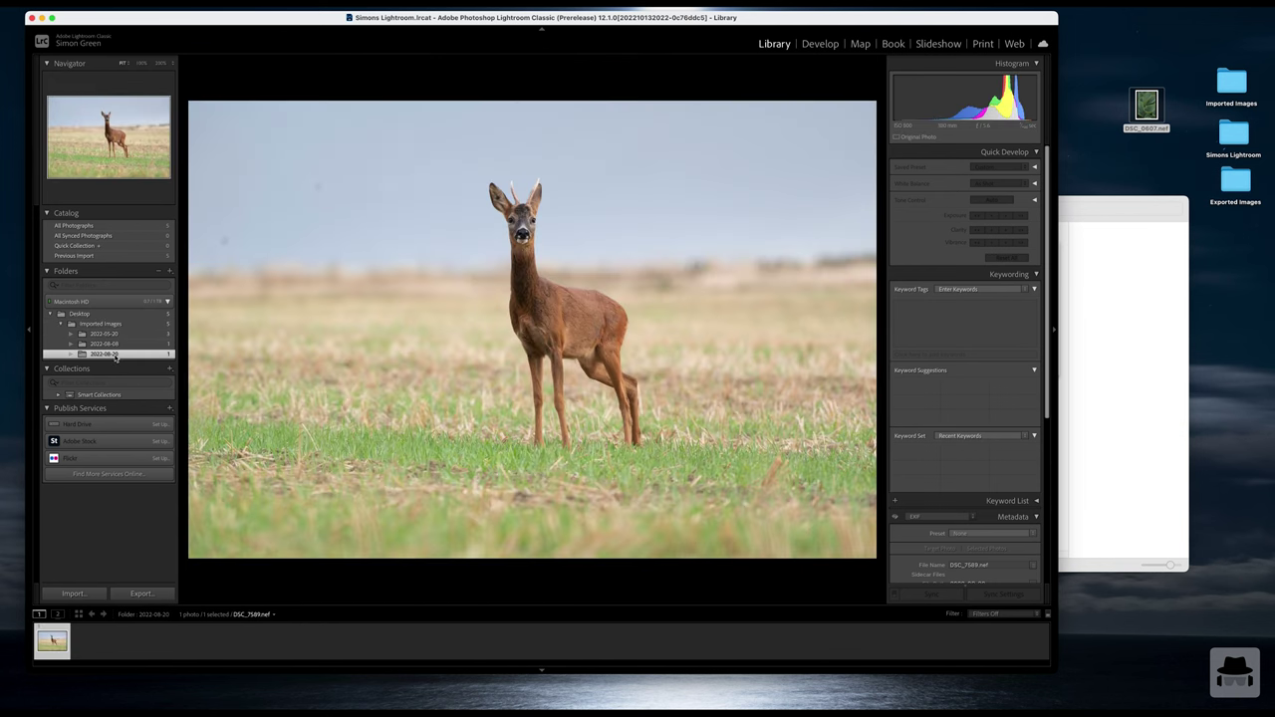
pyautogui.moveTo(52, 640); pyautogui.dragTo(169, 360)
pyautogui.click(737, 228)
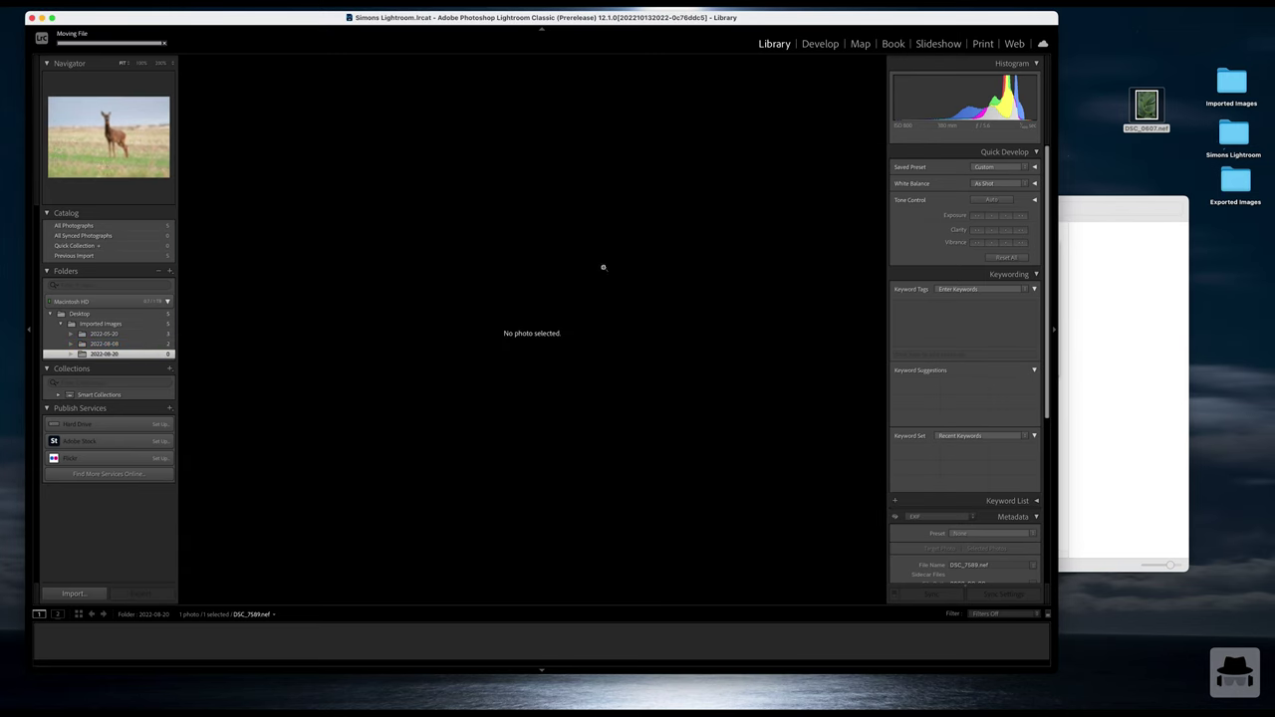
pyautogui.click(105, 344)
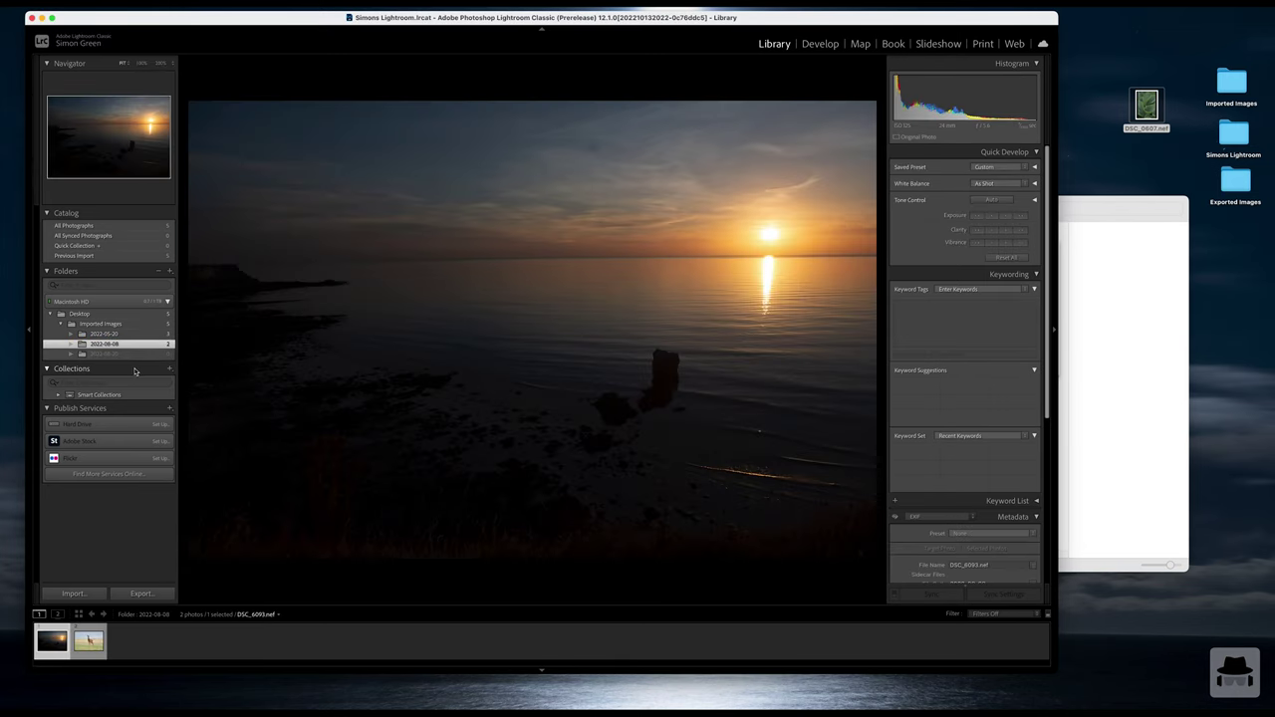
pyautogui.click(79, 613)
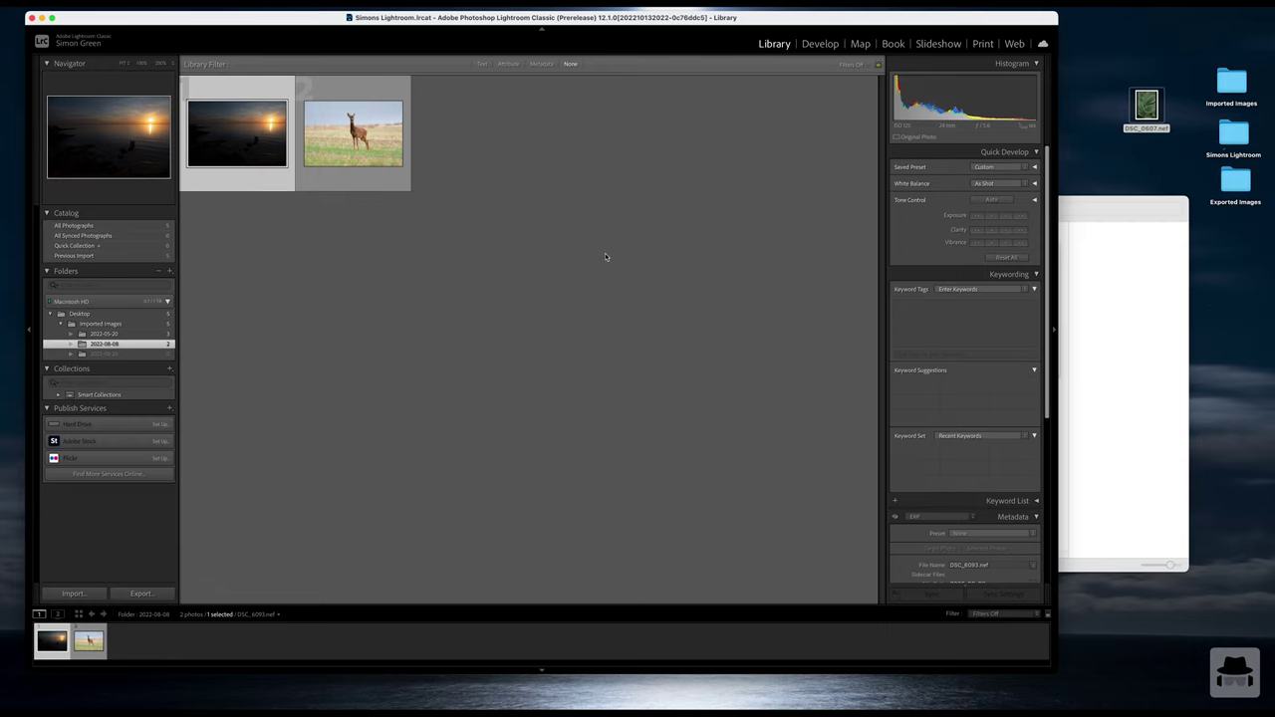
# - Relink the missing leaf photo to DSC_0607.nef on the Desktop and check it in the Desktop folder's photos
pyautogui.click(114, 315)
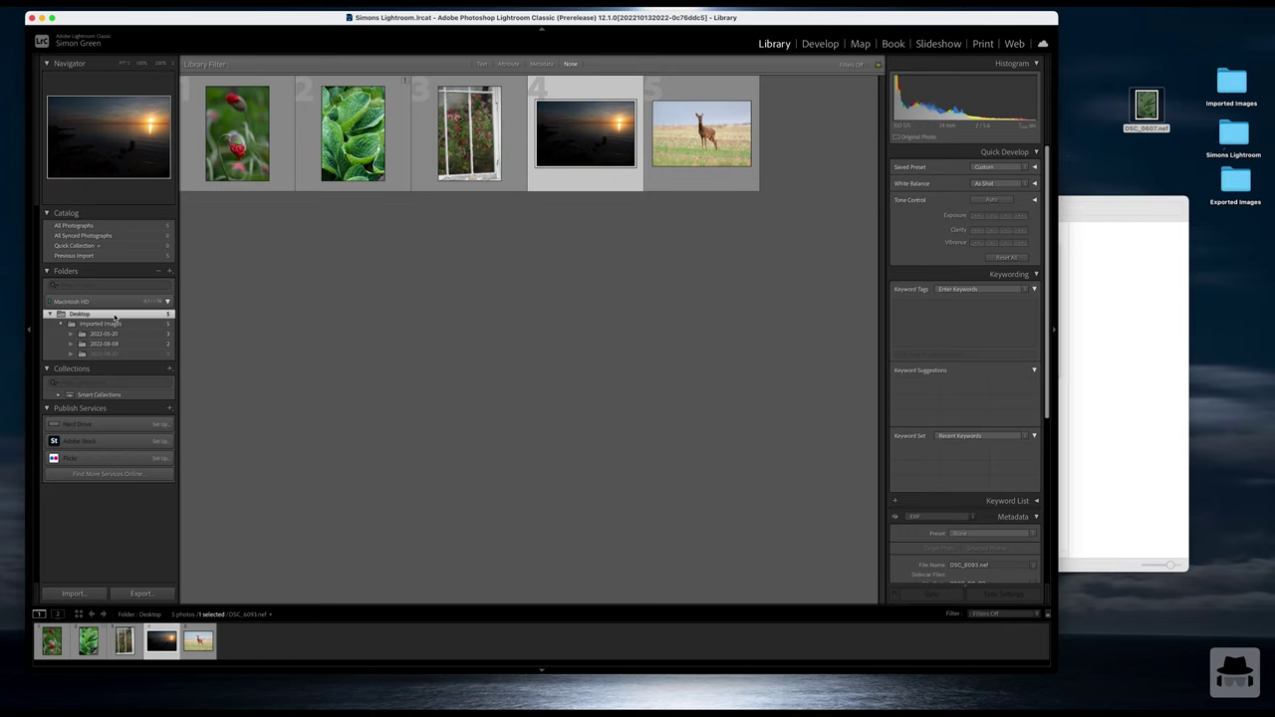
pyautogui.click(404, 80)
pyautogui.click(664, 274)
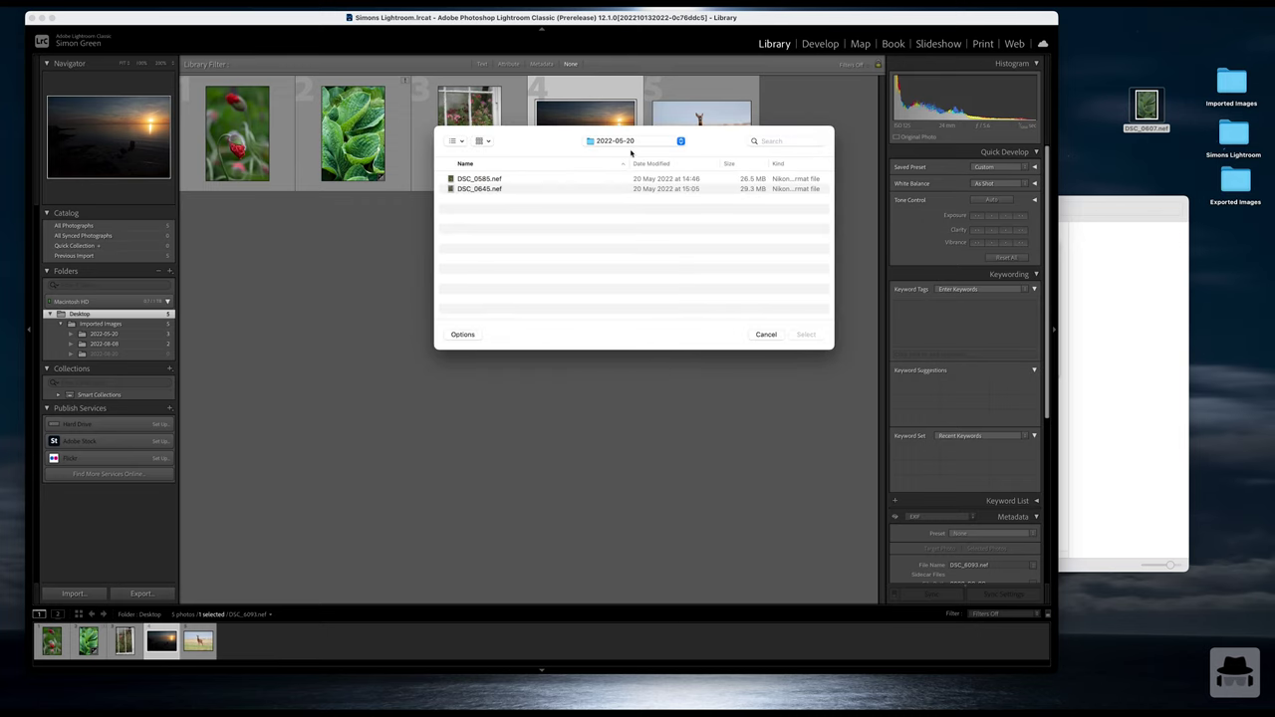
pyautogui.click(632, 145)
pyautogui.click(627, 167)
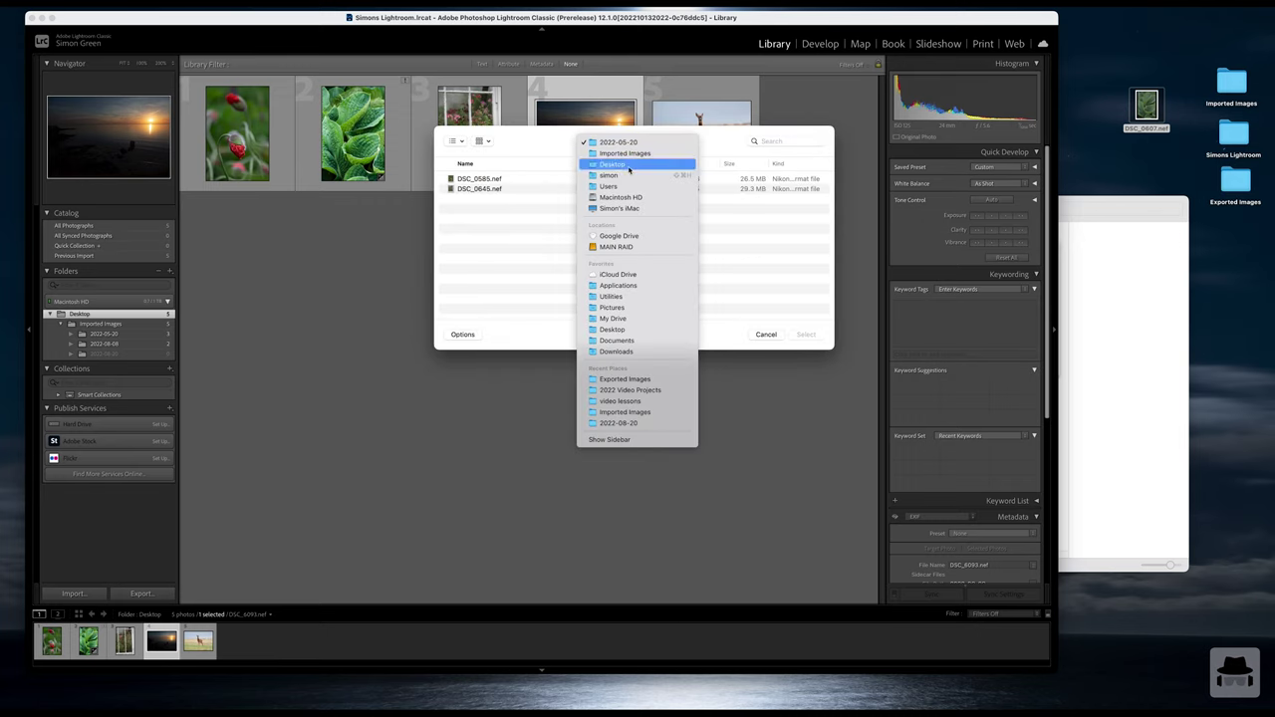
pyautogui.click(482, 189)
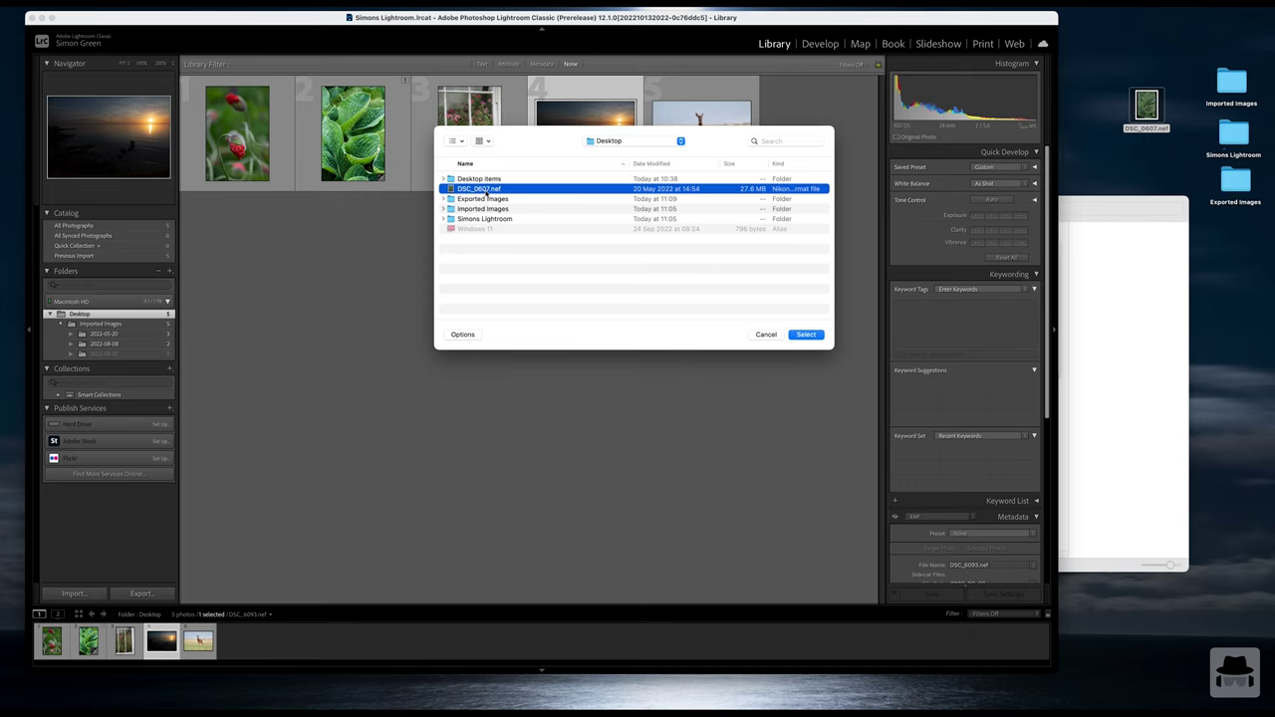
pyautogui.click(806, 334)
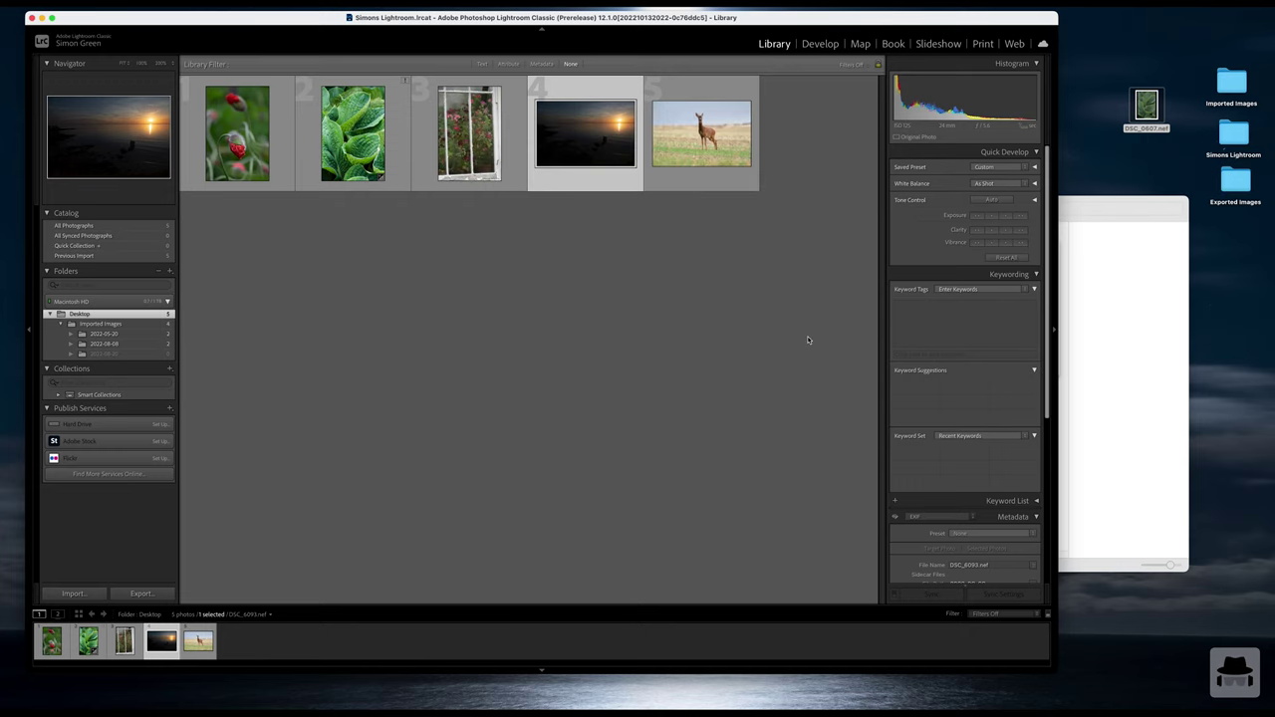
pyautogui.doubleClick(398, 179)
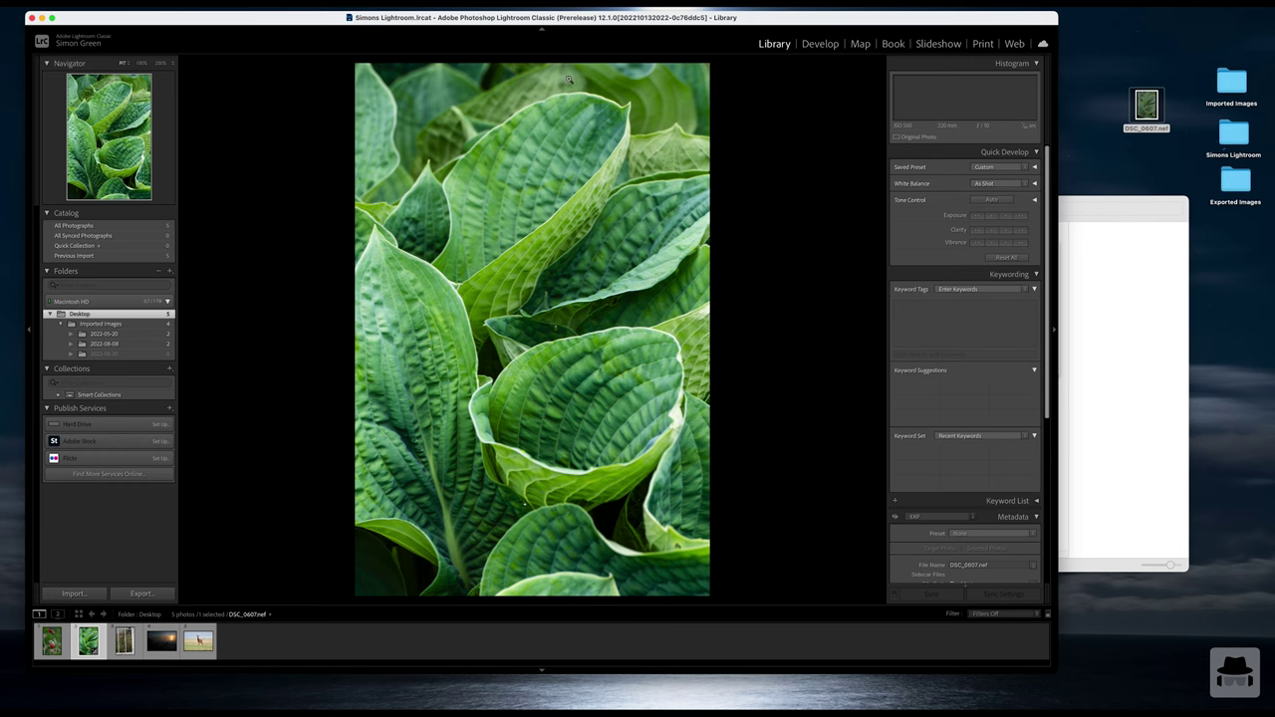
pyautogui.press('g')
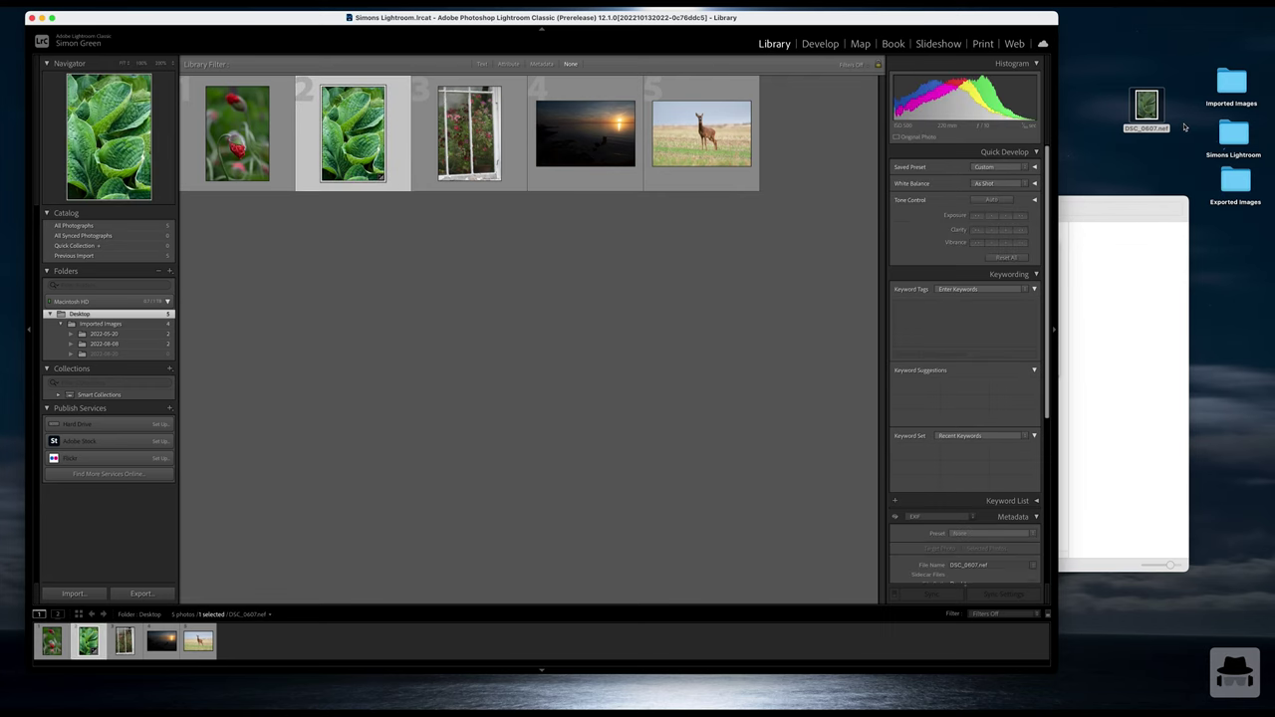
# - Create a virtual copy of the leaf photo DSC_0607.nef and select the copy
pyautogui.press('e')
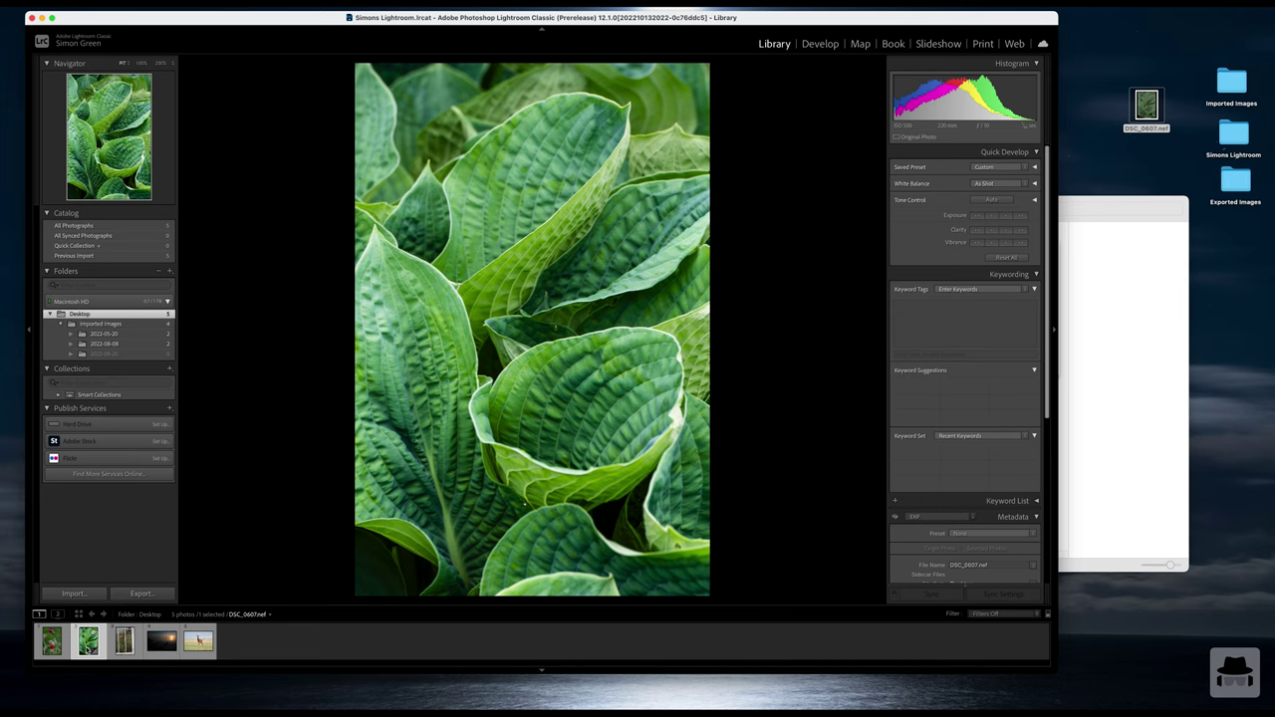
pyautogui.rightClick(89, 646)
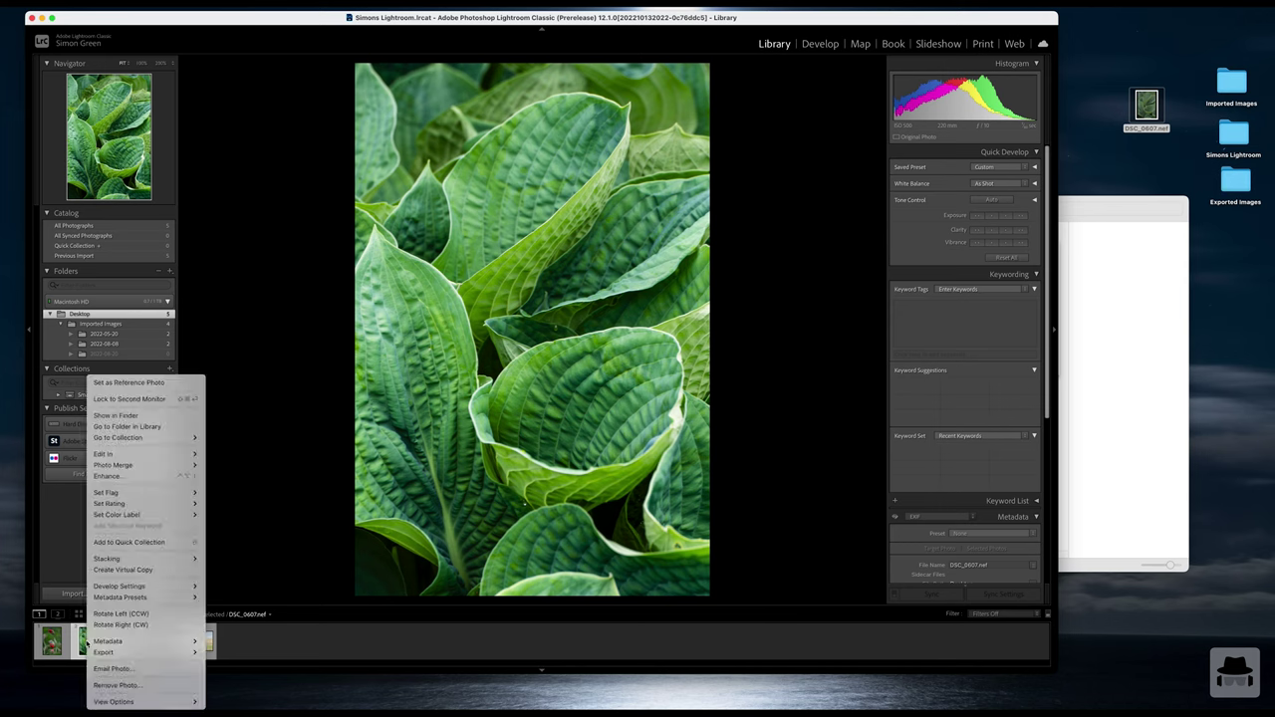
pyautogui.click(119, 570)
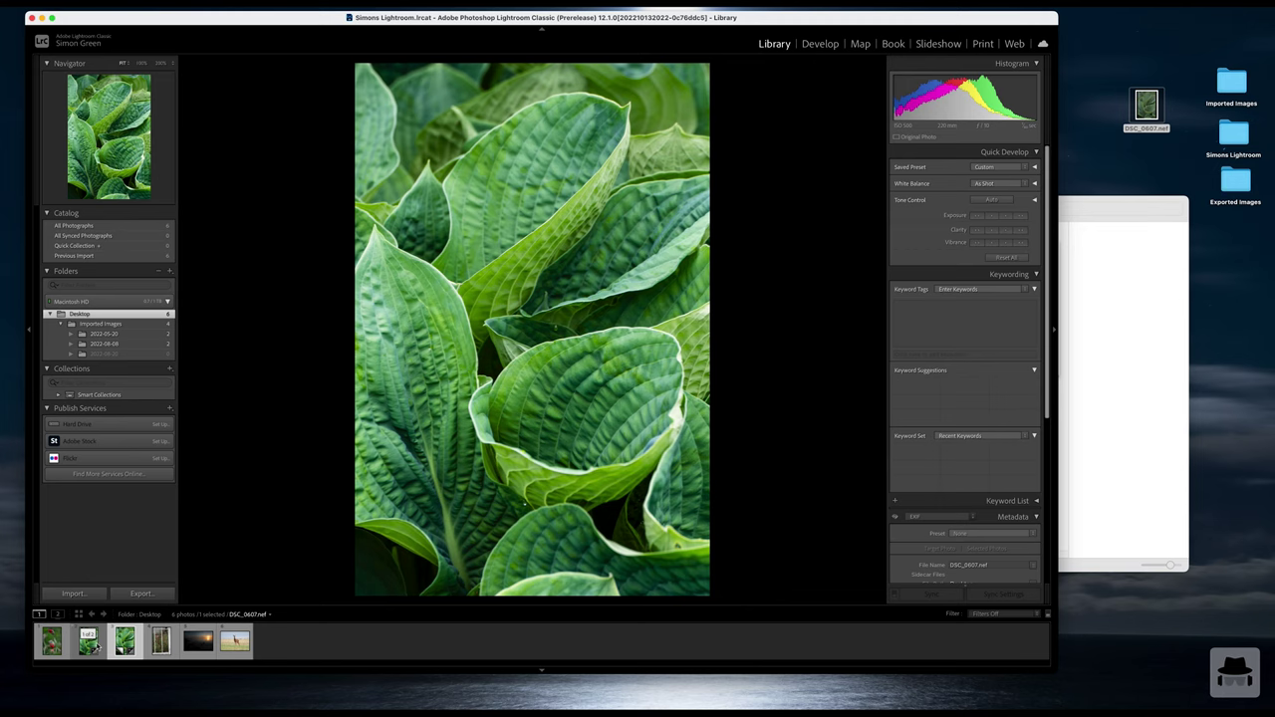
pyautogui.moveTo(97, 646)
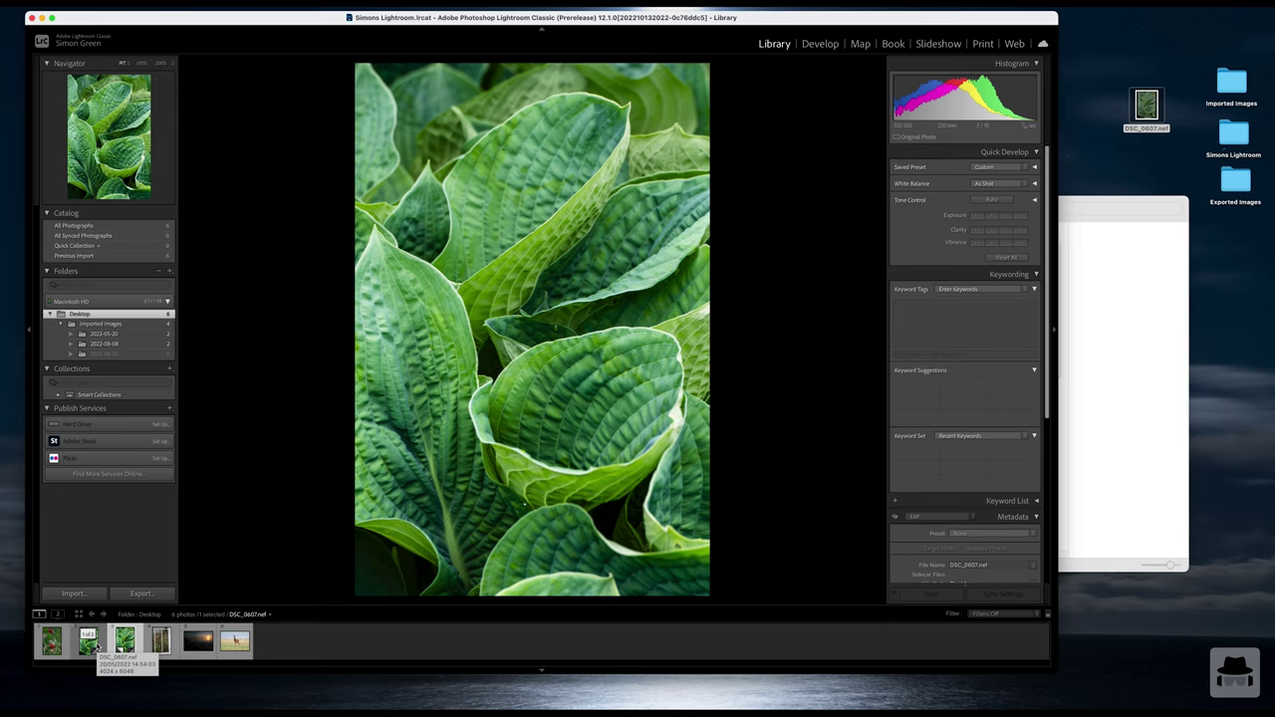
pyautogui.click(124, 640)
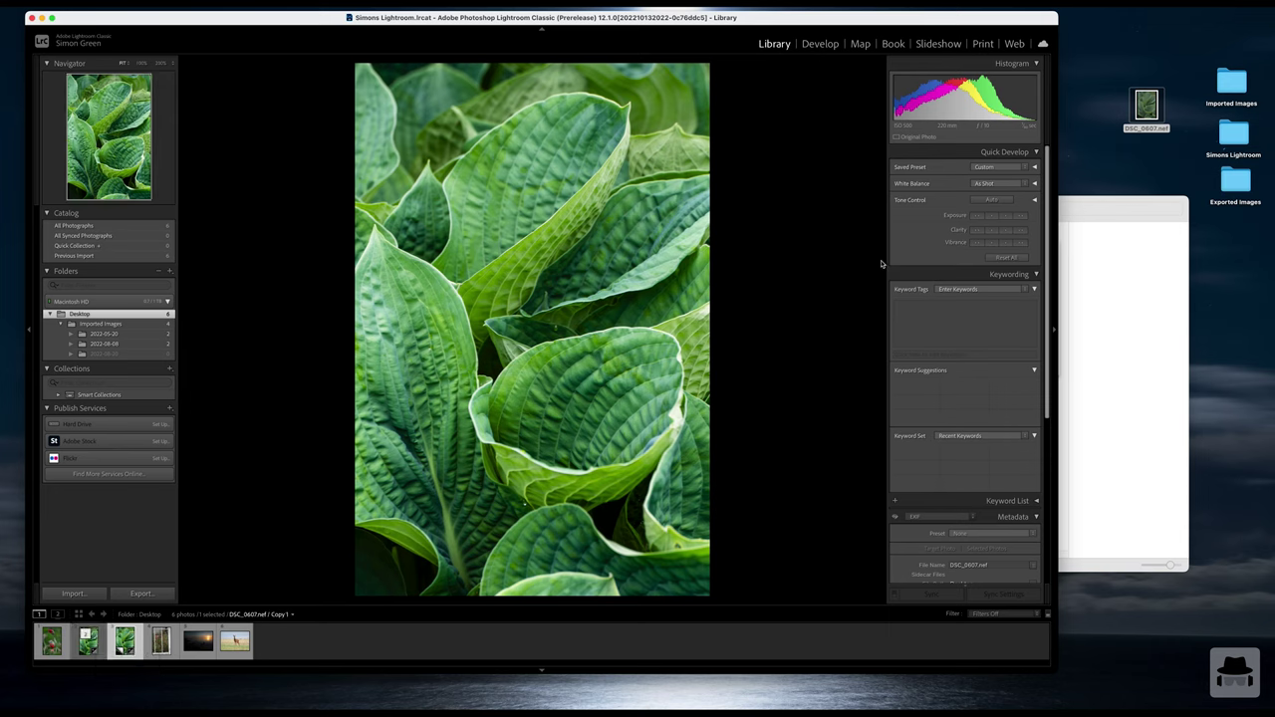